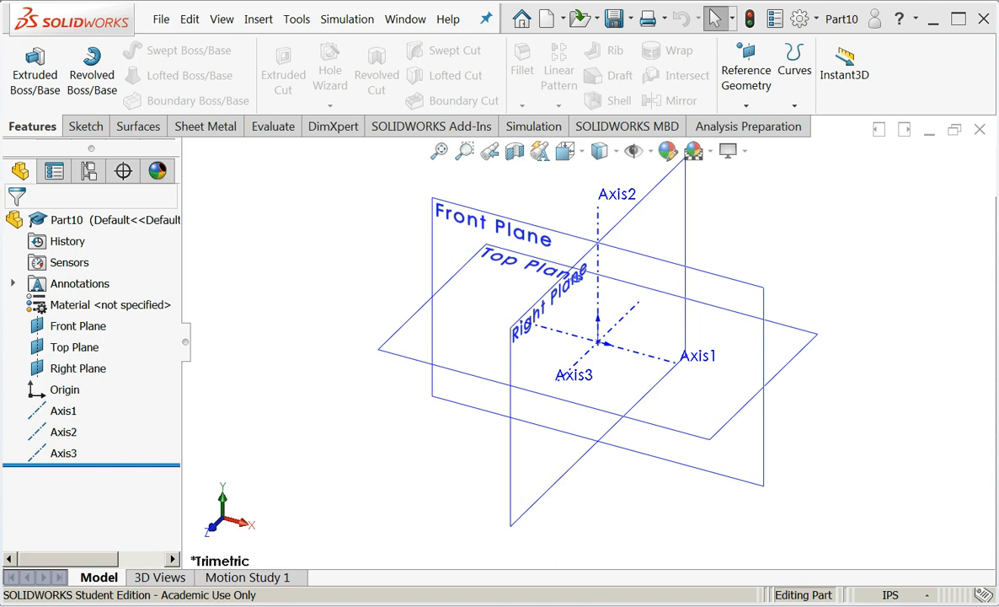
- Start a Helix/Spiral curve and choose the Top Plane for its defining circle sketch
{"action": "left_click", "coordinate": [258, 19]}
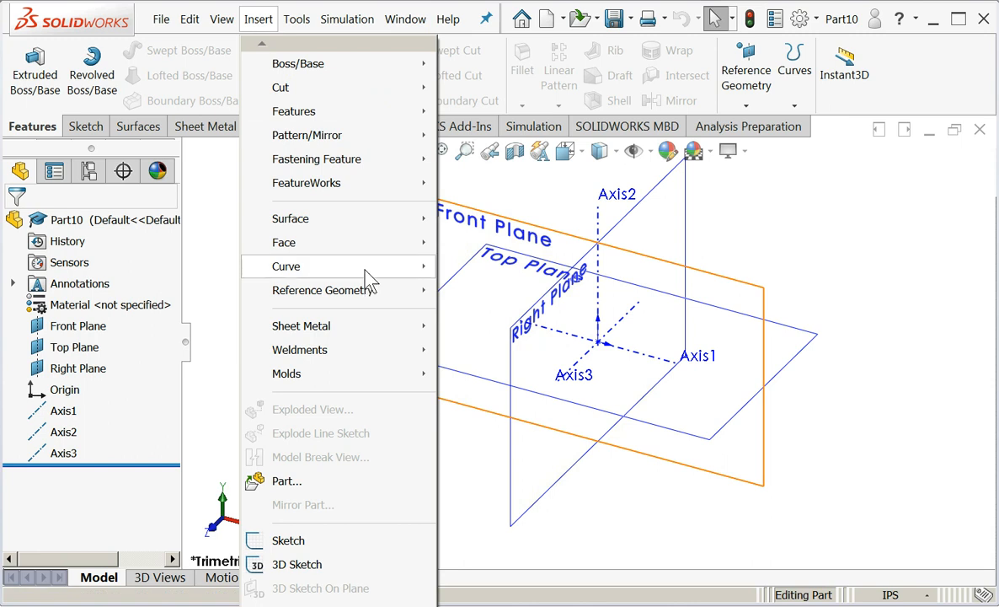
{"action": "mouse_move", "coordinate": [368, 267]}
{"action": "left_click", "coordinate": [513, 403]}
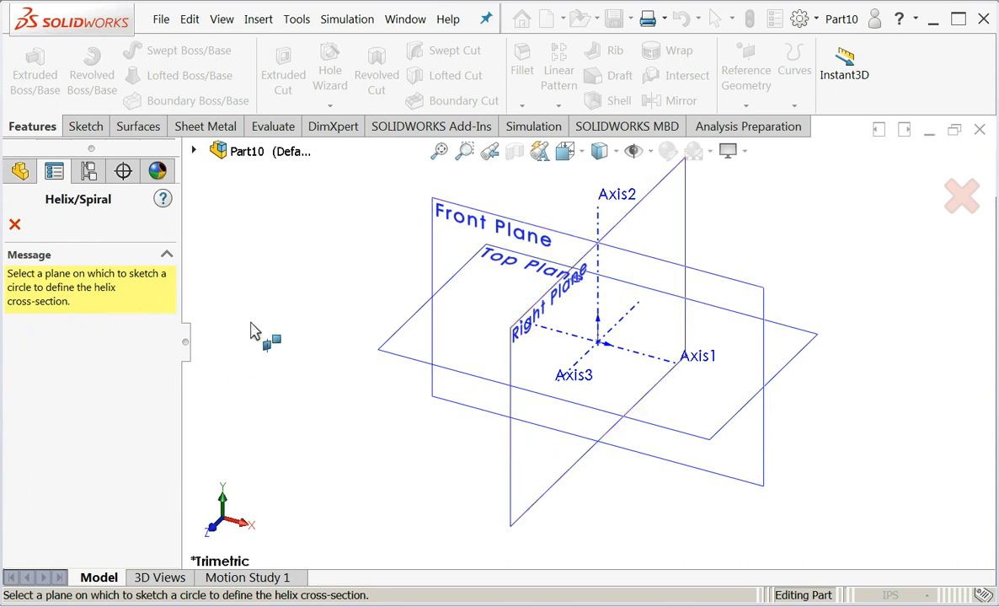
{"action": "left_click", "coordinate": [379, 358]}
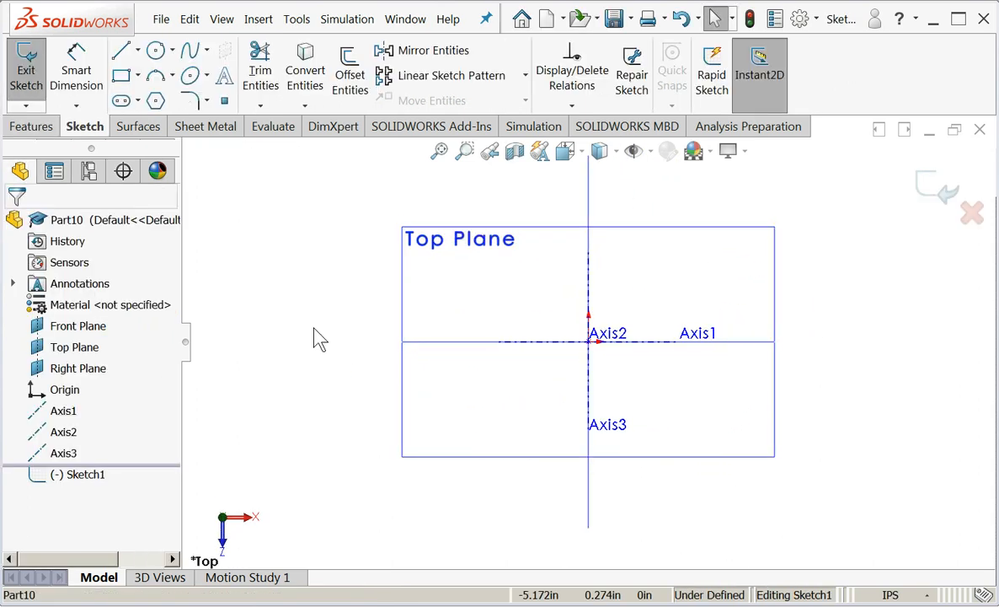
{"action": "left_click", "coordinate": [156, 51]}
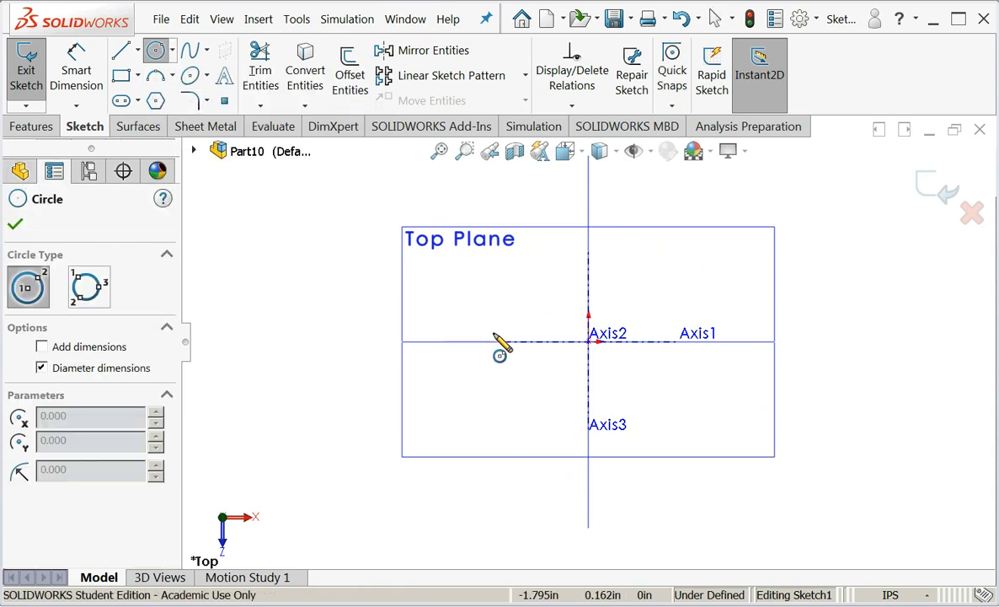
{"action": "left_click", "coordinate": [588, 341]}
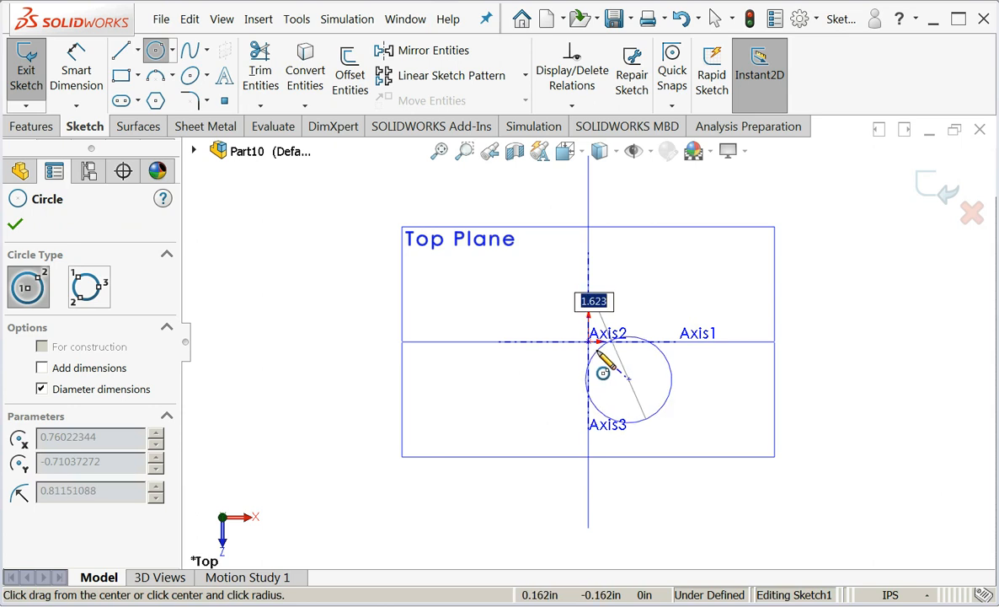
{"action": "key", "text": "Escape"}
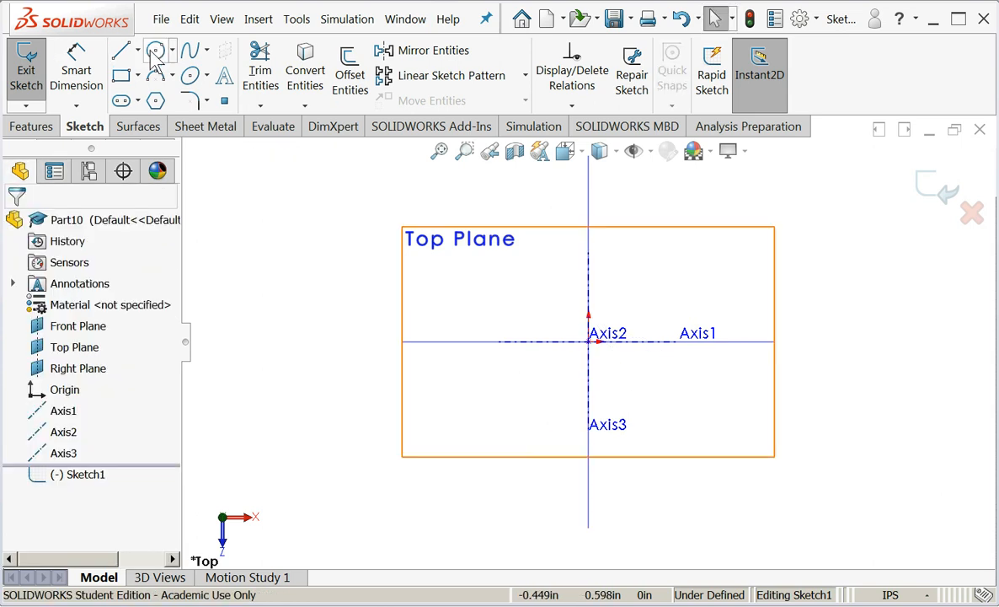
- Sketch a circle about 3.07 in in diameter centred on the origin
{"action": "left_click", "coordinate": [156, 51]}
{"action": "left_click", "coordinate": [588, 341]}
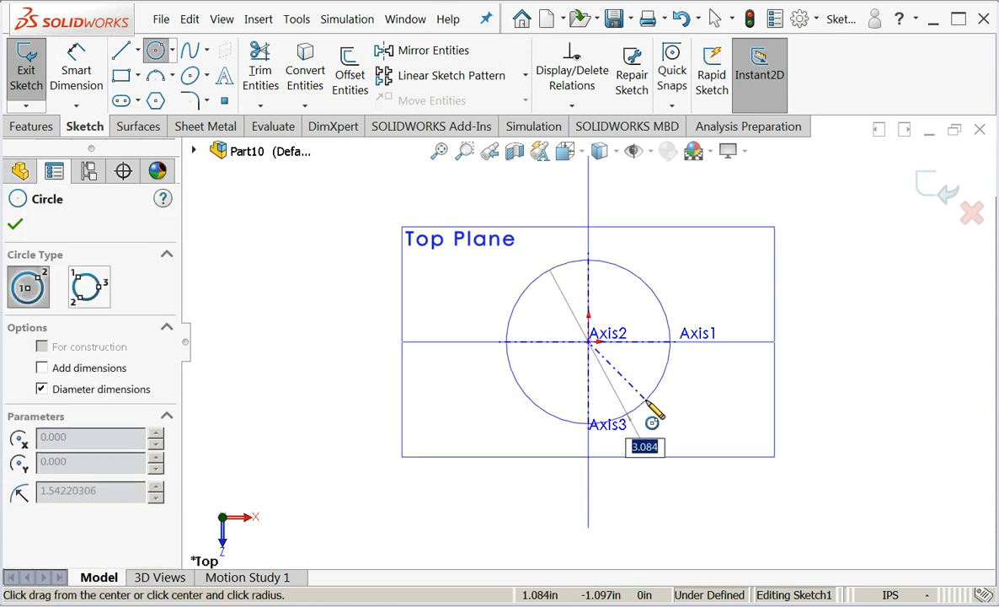
{"action": "left_click", "coordinate": [641, 403]}
- Dimension the circle's diameter as 2 in
{"action": "left_click", "coordinate": [76, 74]}
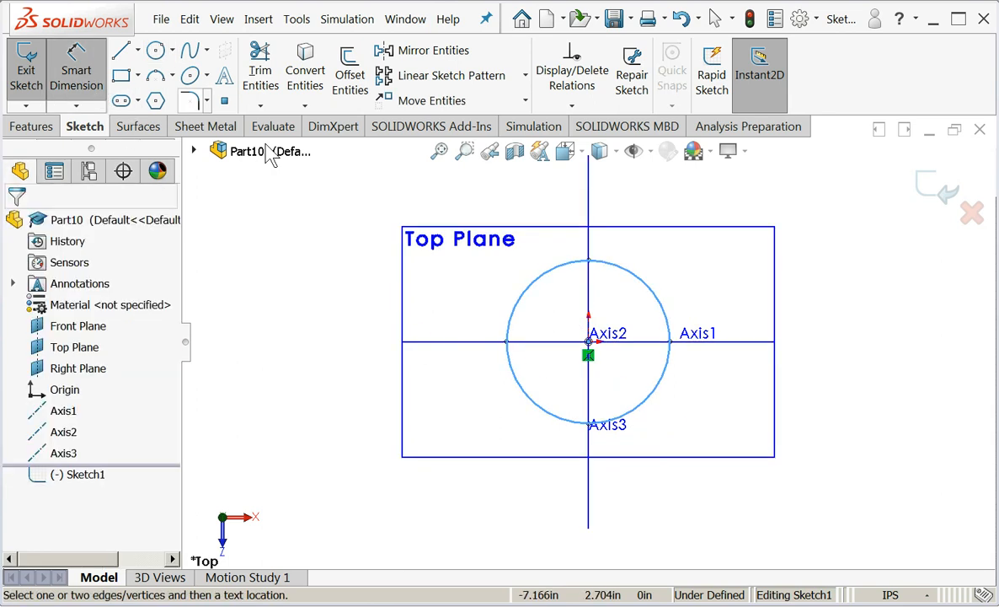
{"action": "left_click", "coordinate": [562, 272]}
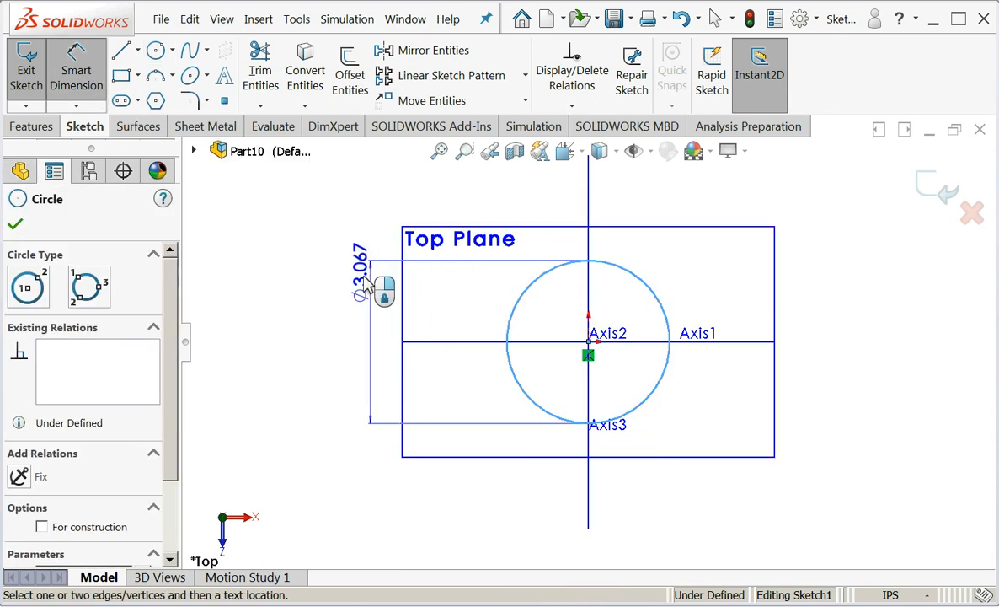
{"action": "left_click", "coordinate": [346, 286]}
{"action": "type", "text": "2"}
{"action": "key", "text": "Return"}
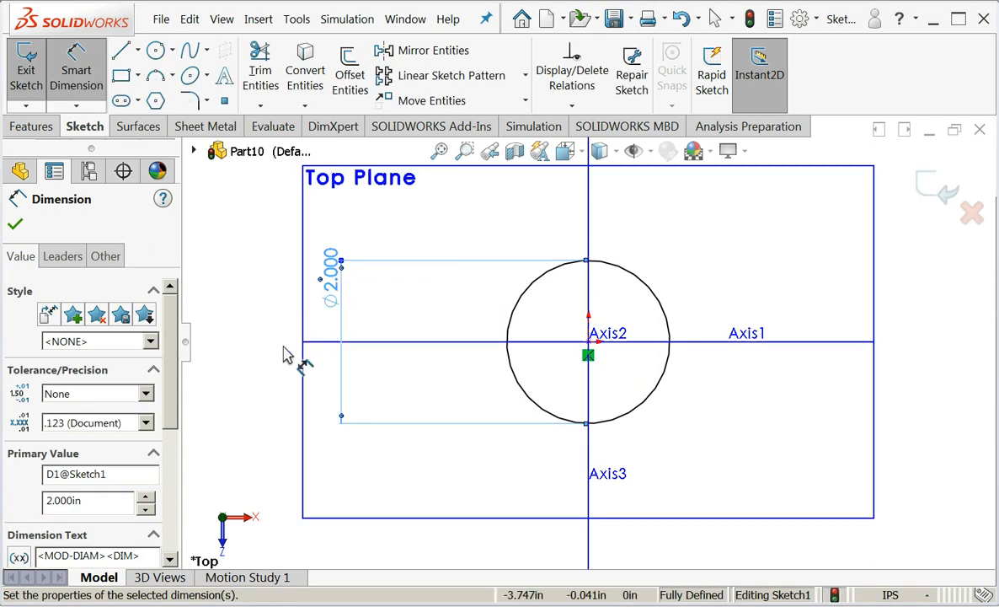
{"action": "left_click", "coordinate": [14, 223]}
{"action": "key", "text": "Escape"}
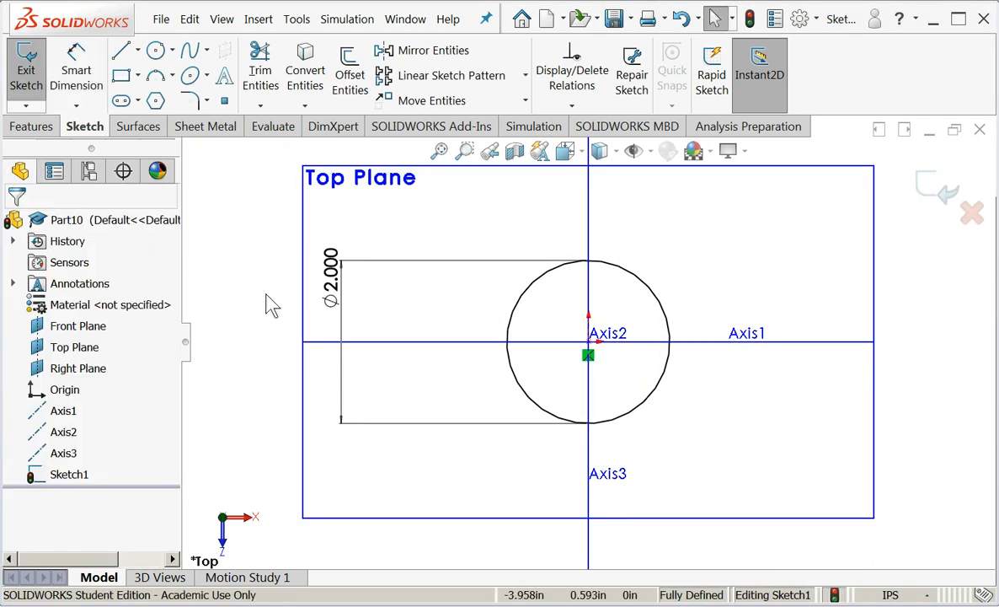
- Finish the circle sketch to define the helix, and move both parameter callouts clear of the preview
{"action": "mouse_move", "coordinate": [345, 334]}
{"action": "middle_mouse_down"}
{"action": "mouse_move", "coordinate": [383, 415]}
{"action": "mouse_move", "coordinate": [362, 320]}
{"action": "mouse_move", "coordinate": [333, 303]}
{"action": "mouse_move", "coordinate": [357, 263]}
{"action": "mouse_move", "coordinate": [353, 242]}
{"action": "middle_mouse_up"}
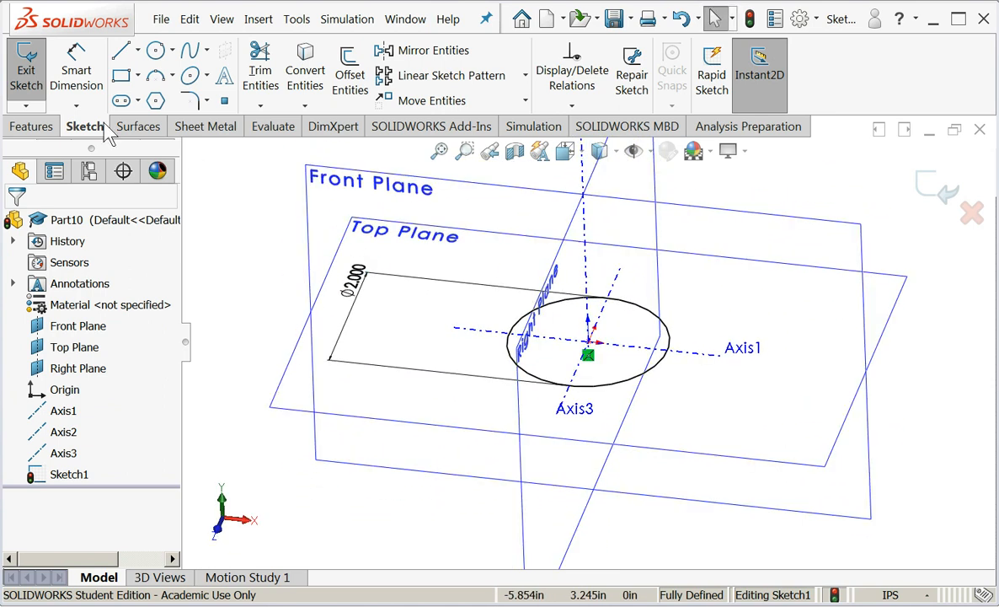
{"action": "left_click", "coordinate": [26, 81]}
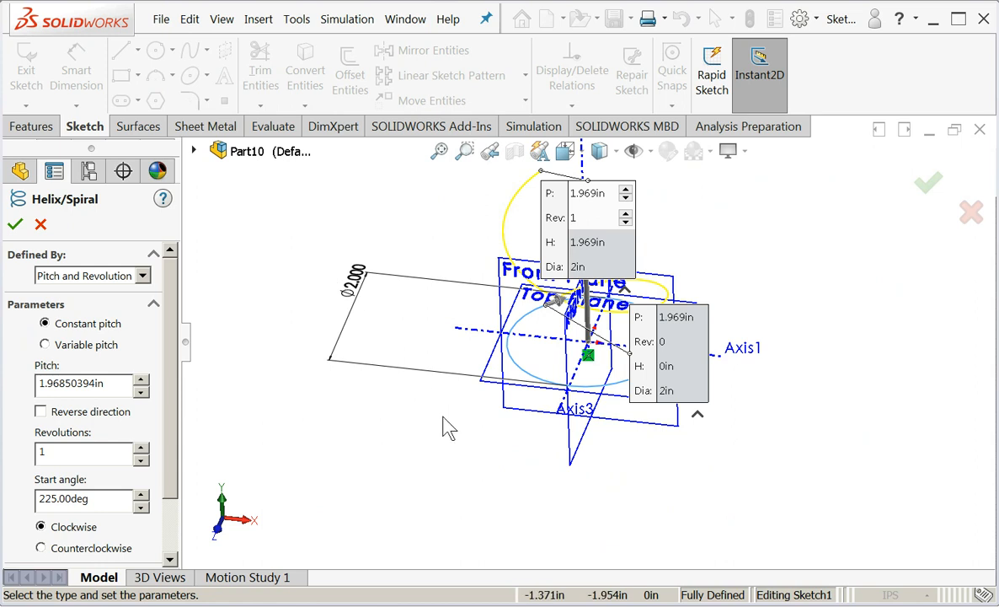
{"action": "left_click_drag", "start_coordinate": [563, 196], "coordinate": [278, 198]}
{"action": "left_click_drag", "start_coordinate": [681, 318], "coordinate": [901, 384]}
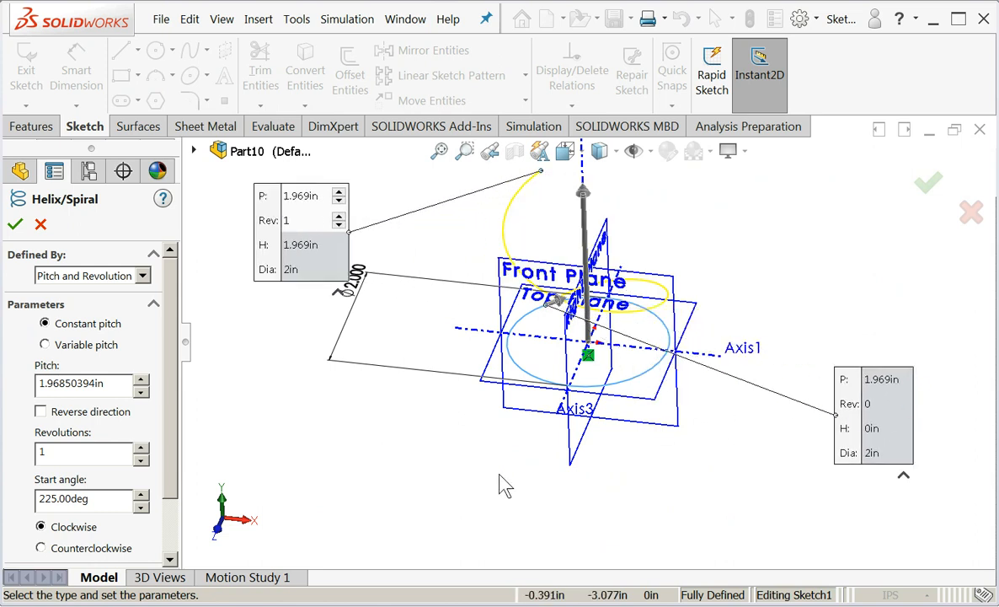
- Set the helix's constant pitch to 1.16850394 in and its revolutions to 3.5
{"action": "left_click", "coordinate": [140, 378]}
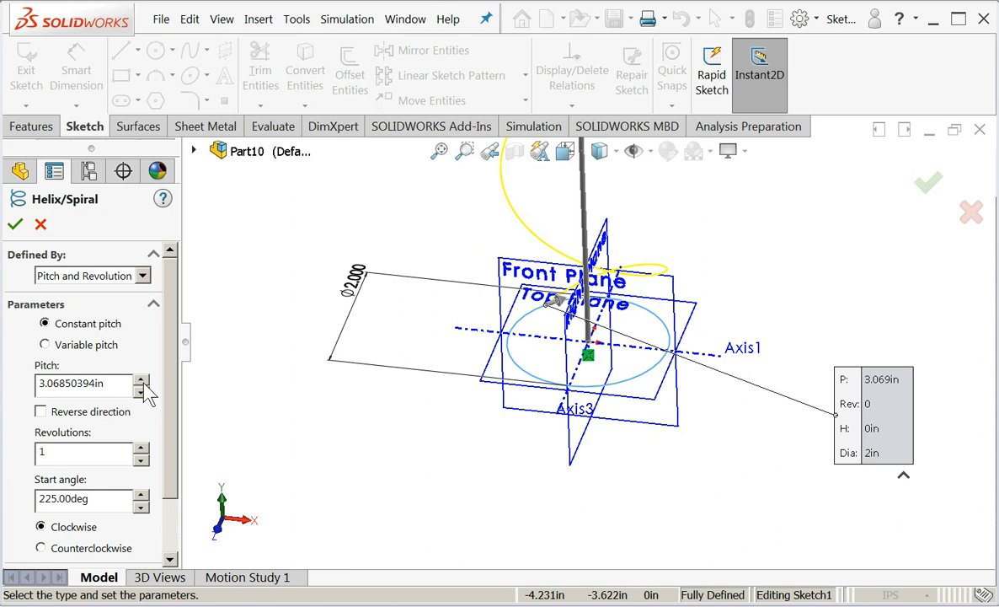
{"action": "left_click", "coordinate": [141, 391]}
{"action": "left_click", "coordinate": [141, 392]}
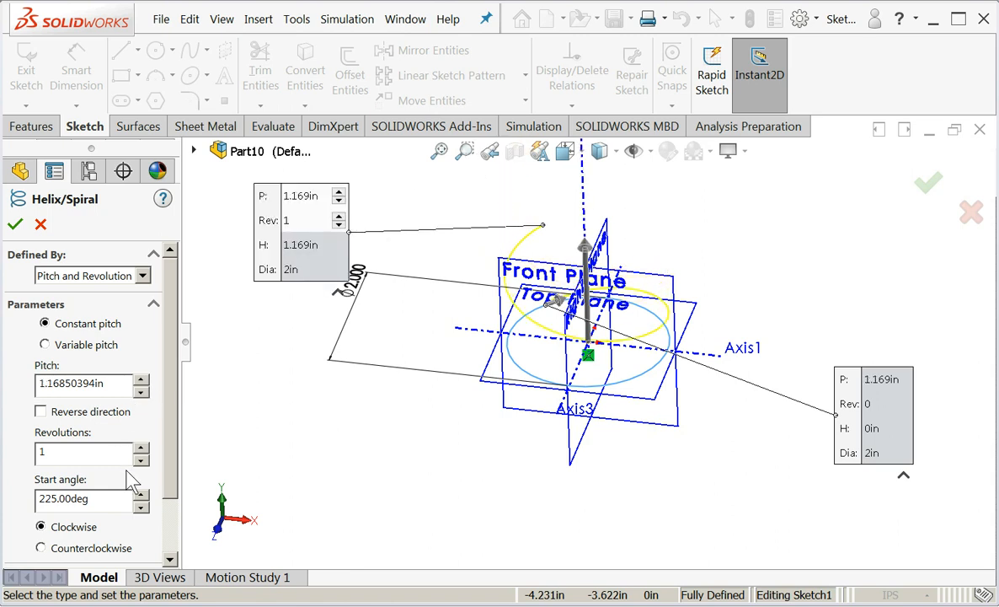
{"action": "left_click", "coordinate": [140, 448]}
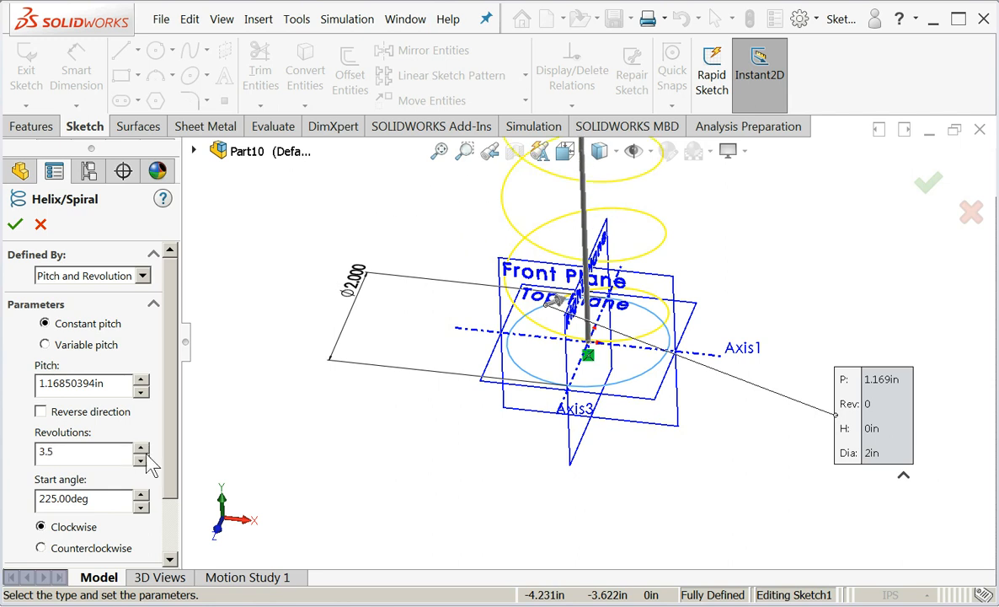
{"action": "scroll", "coordinate": [388, 419], "scroll_direction": "up", "scroll_amount": 4}
{"action": "scroll", "coordinate": [641, 257], "scroll_direction": "down", "scroll_amount": 3}
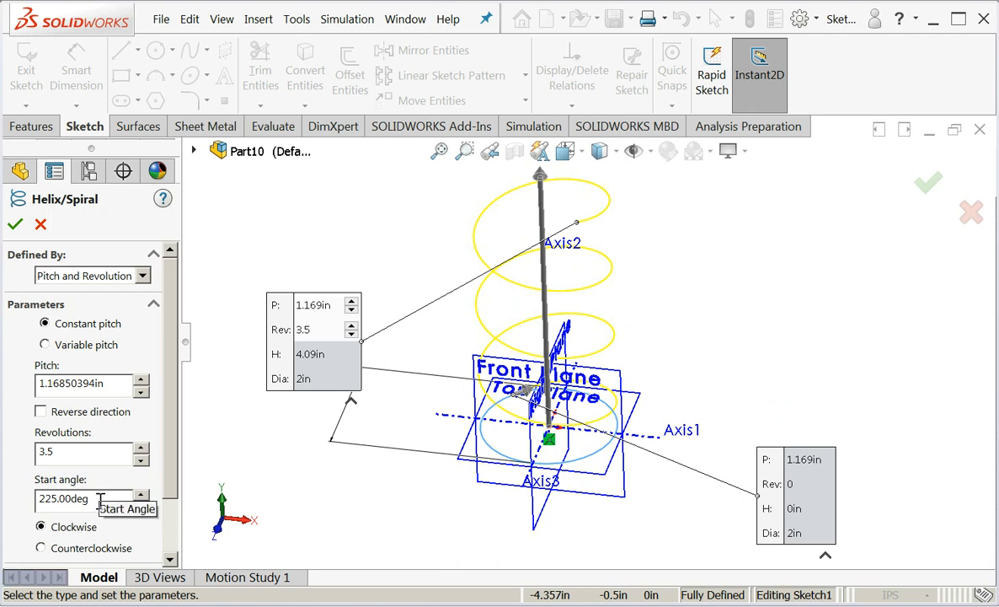
- Set the helix's start angle to 270 degrees and accept the helix
{"action": "left_click_drag", "start_coordinate": [141, 493], "coordinate": [141, 494]}
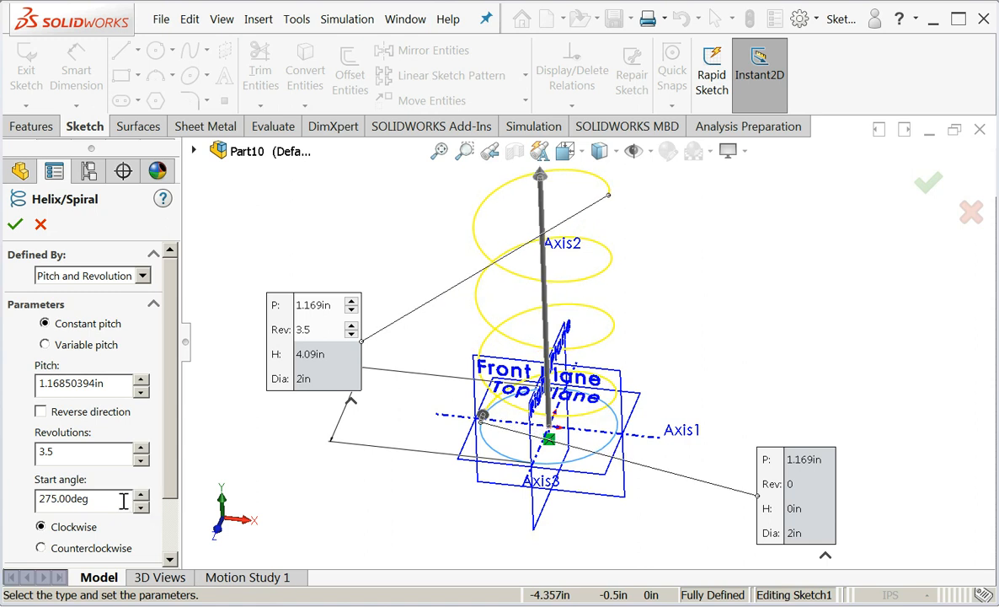
{"action": "double_click", "coordinate": [102, 501]}
{"action": "type", "text": "2"}
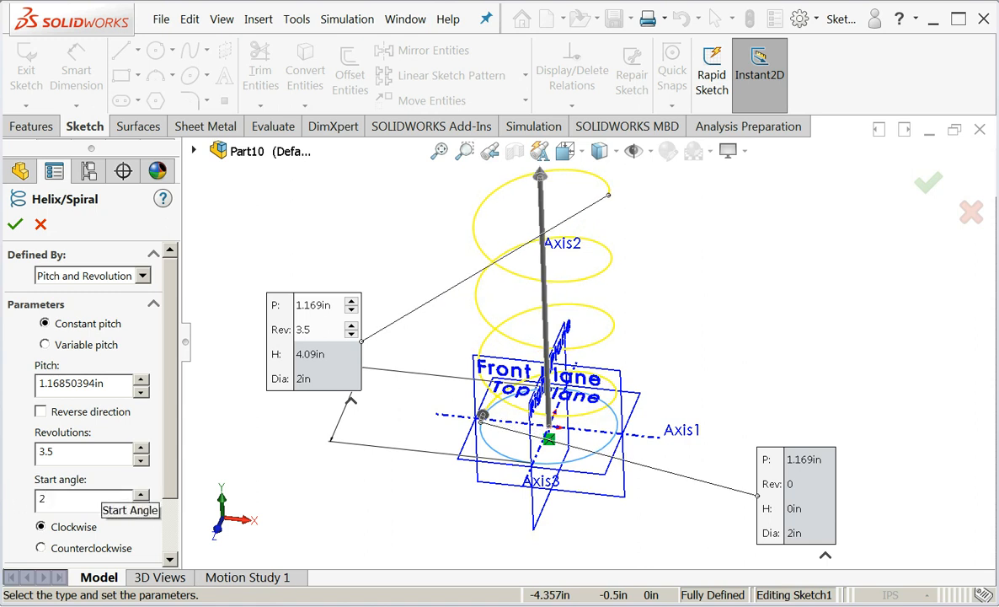
{"action": "type", "text": "70"}
{"action": "key", "text": "Return"}
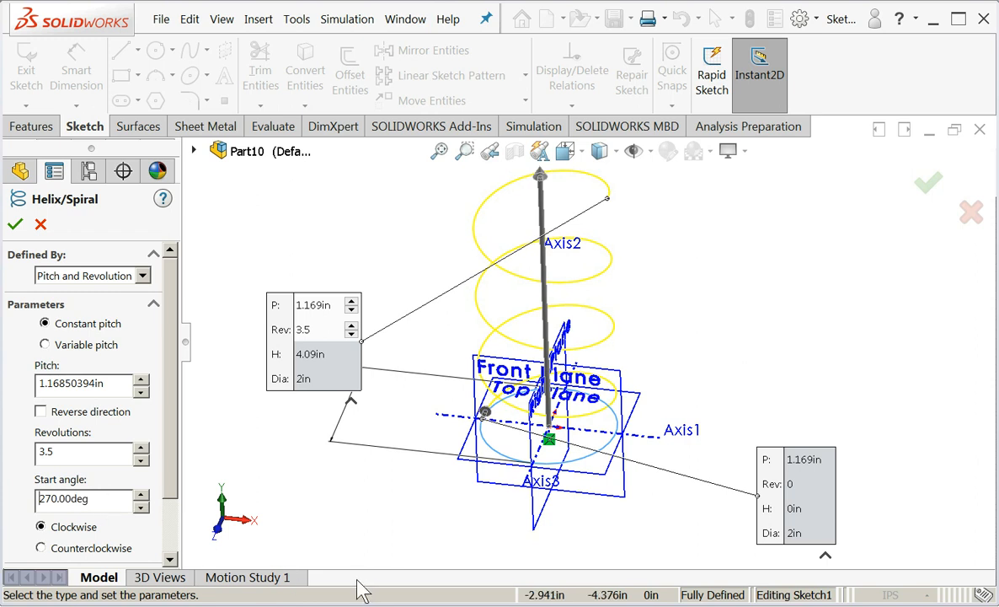
{"action": "left_click", "coordinate": [15, 224]}
{"action": "left_click", "coordinate": [369, 365]}
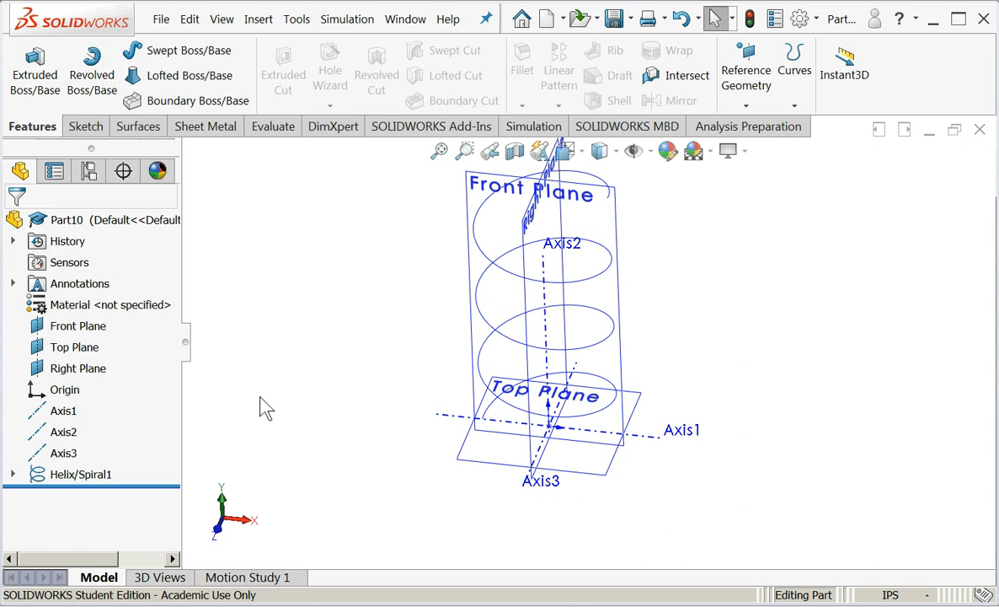
- Start a new sketch on the Front Plane for the profile of the helical sweep
{"action": "middle_click_drag", "start_coordinate": [704, 451], "coordinate": [758, 466]}
{"action": "left_click", "coordinate": [755, 473]}
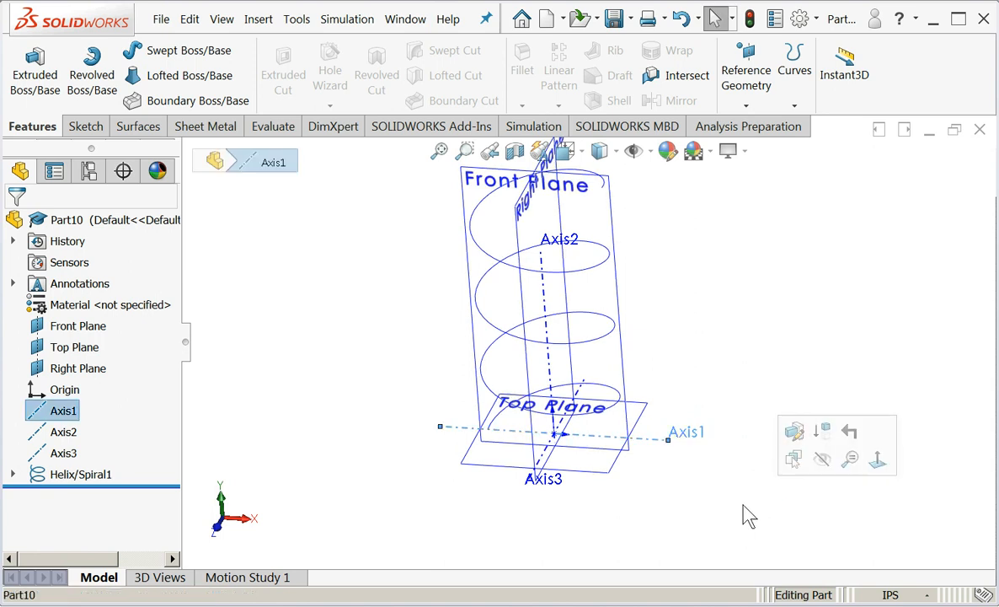
{"action": "left_click", "coordinate": [699, 516]}
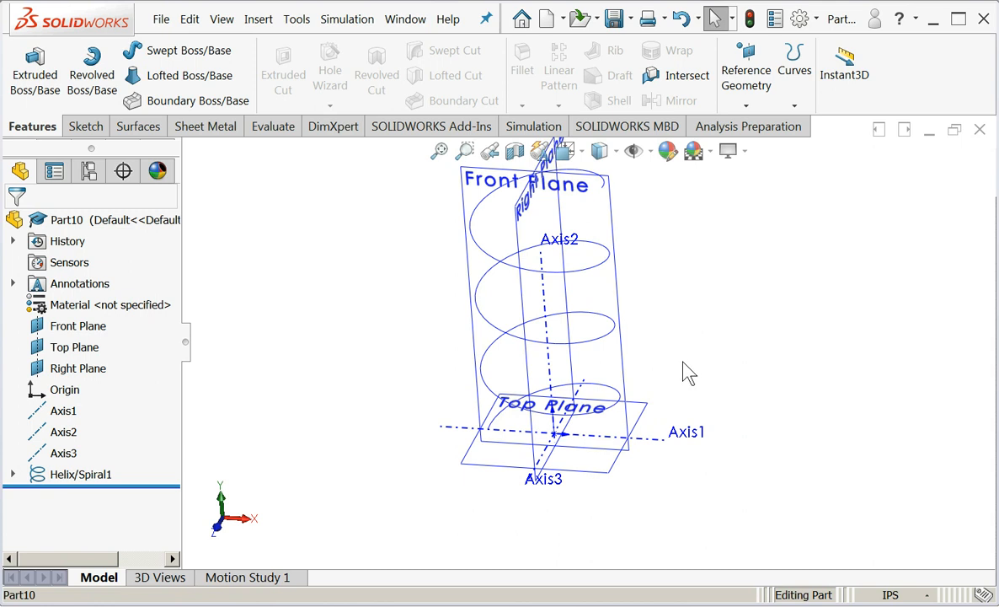
{"action": "left_click", "coordinate": [625, 373]}
{"action": "left_click", "coordinate": [691, 318]}
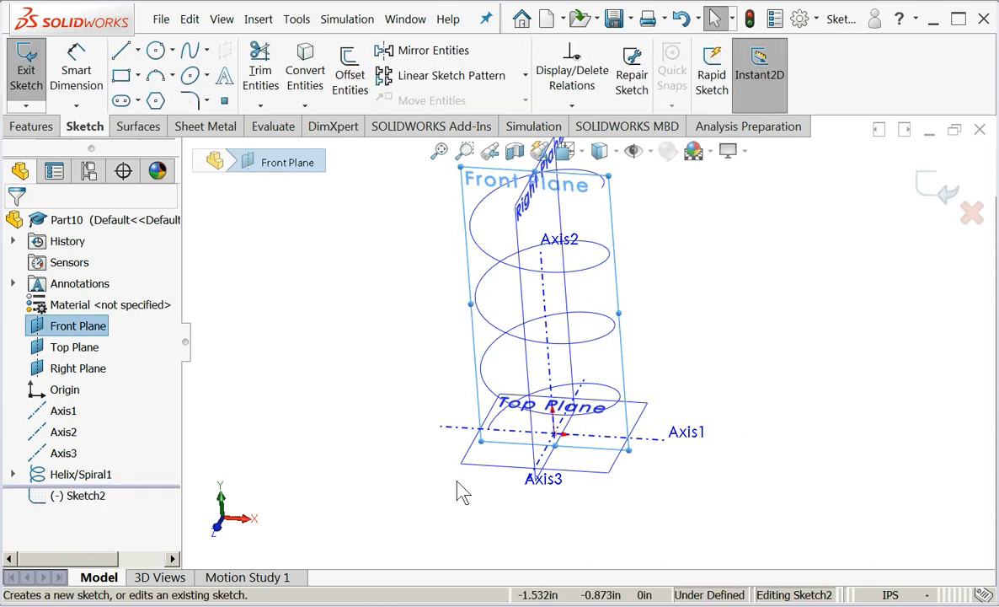
- Sketch a circle about 0.66 in in diameter outside the helix near its base, centred at about X -2.11, Y 0.42 in
{"action": "left_click", "coordinate": [155, 50]}
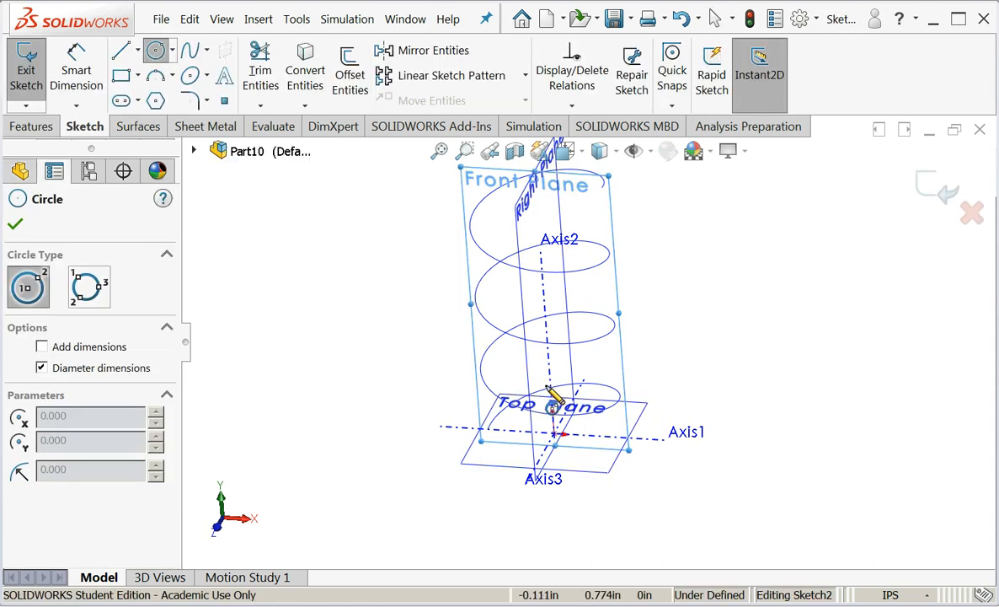
{"action": "left_click", "coordinate": [412, 399]}
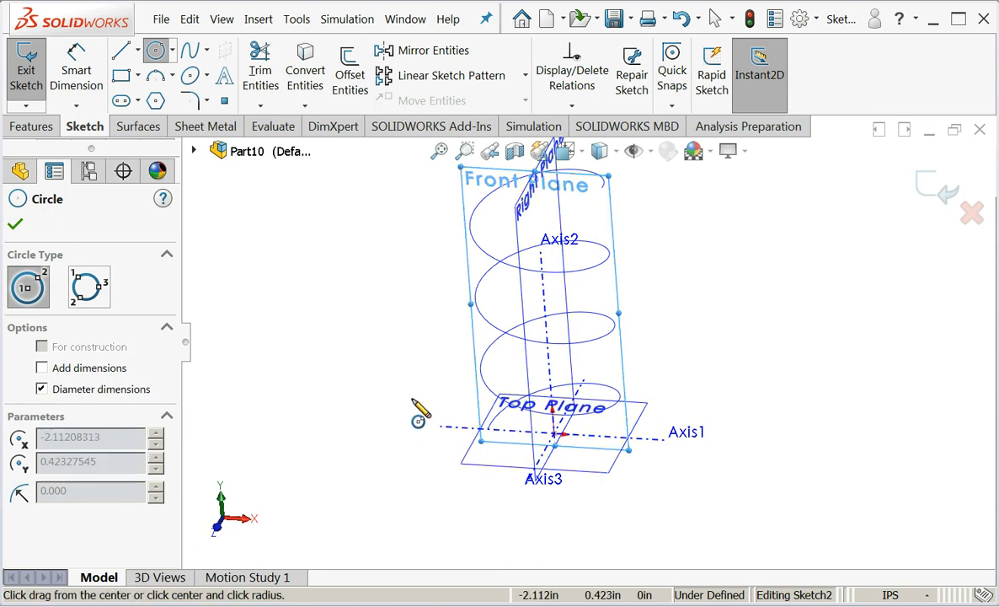
{"action": "left_click", "coordinate": [390, 399]}
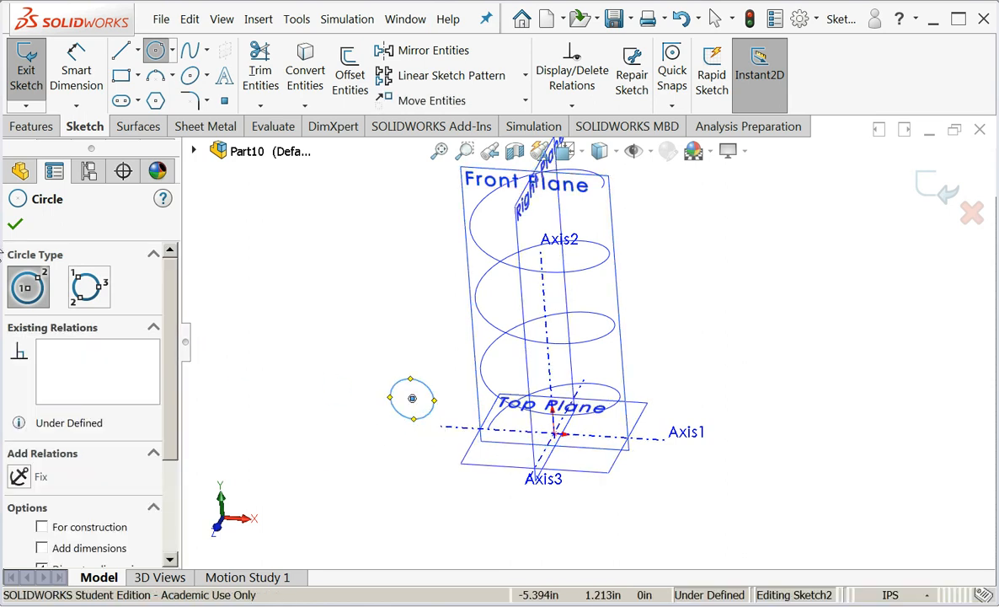
{"action": "left_click", "coordinate": [14, 225]}
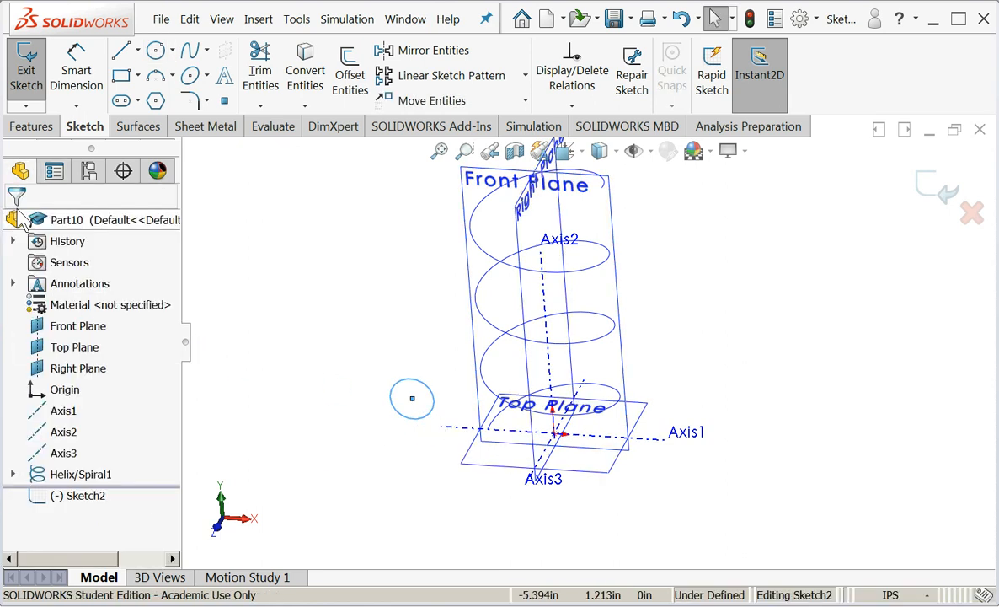
- Dimension the distance from the small circle's centre to Axis1 as 0 in
{"action": "left_click", "coordinate": [412, 399]}
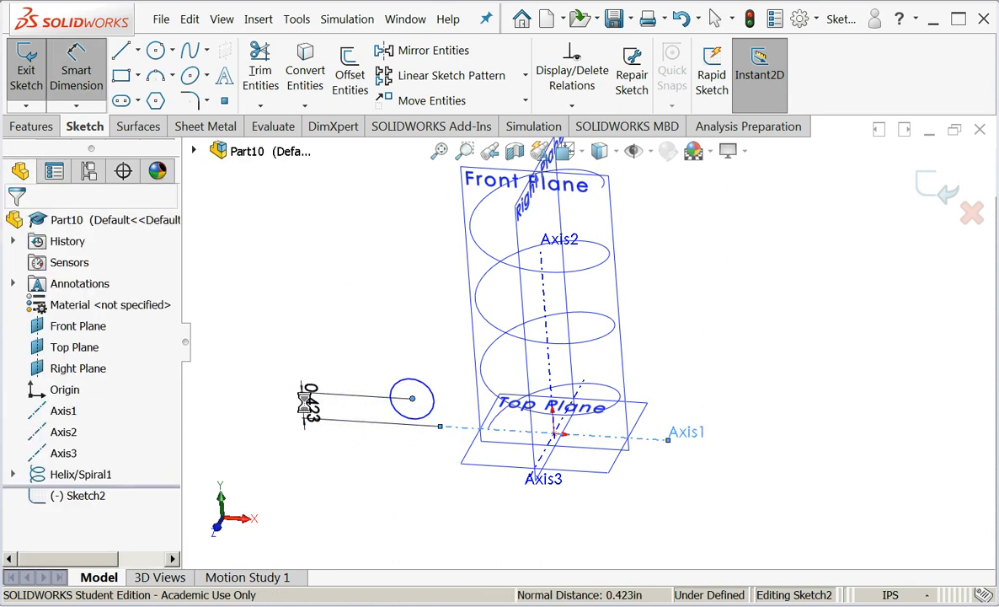
{"action": "left_click", "coordinate": [305, 403]}
{"action": "type", "text": "0"}
{"action": "key", "text": "Return"}
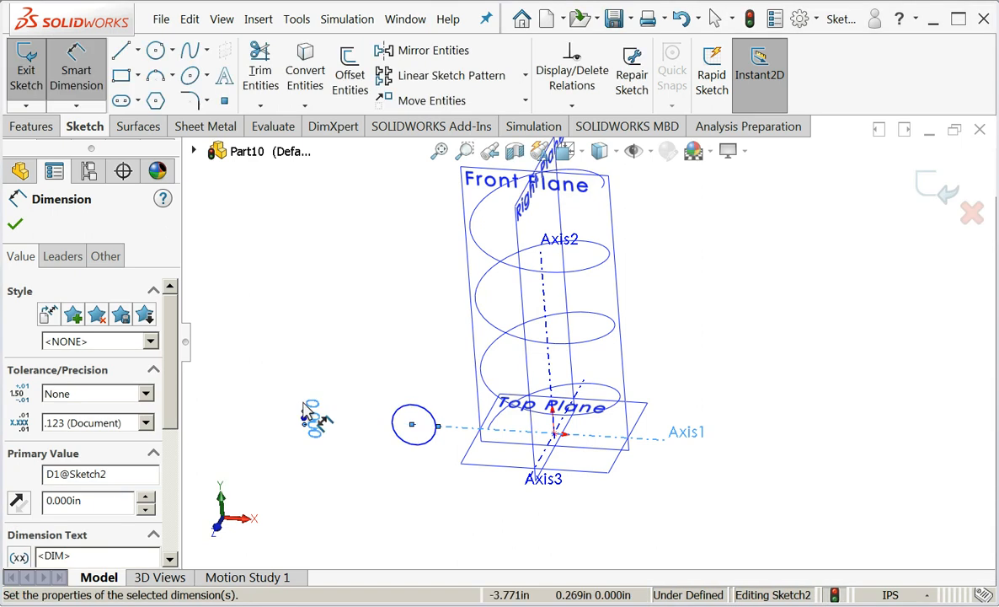
- Dimension the distance from the small circle's centre to Axis2 as 1 in
{"action": "left_click", "coordinate": [413, 425]}
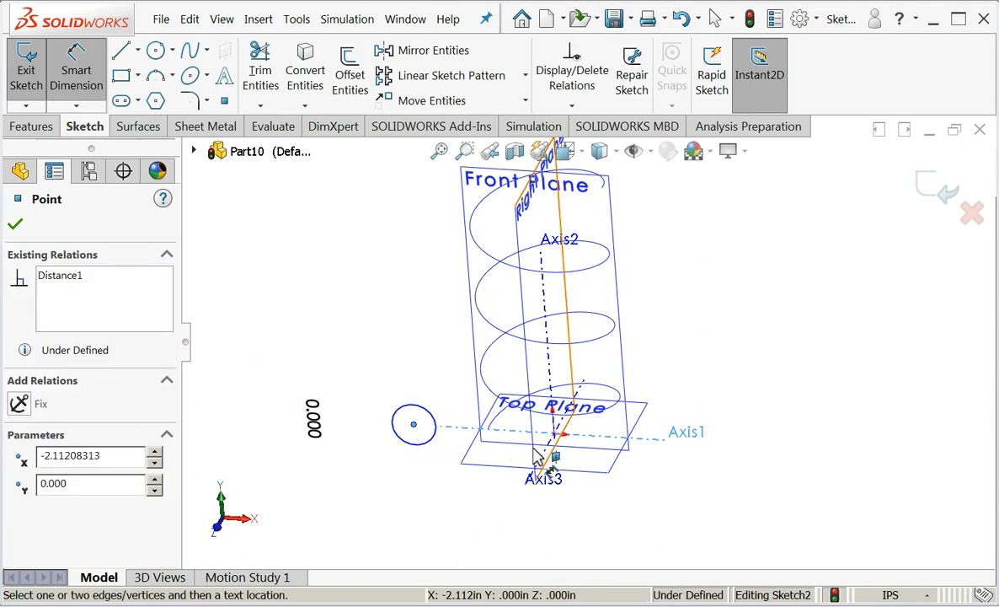
{"action": "left_click", "coordinate": [547, 325]}
{"action": "left_click", "coordinate": [428, 309]}
{"action": "type", "text": "1"}
{"action": "key", "text": "Return"}
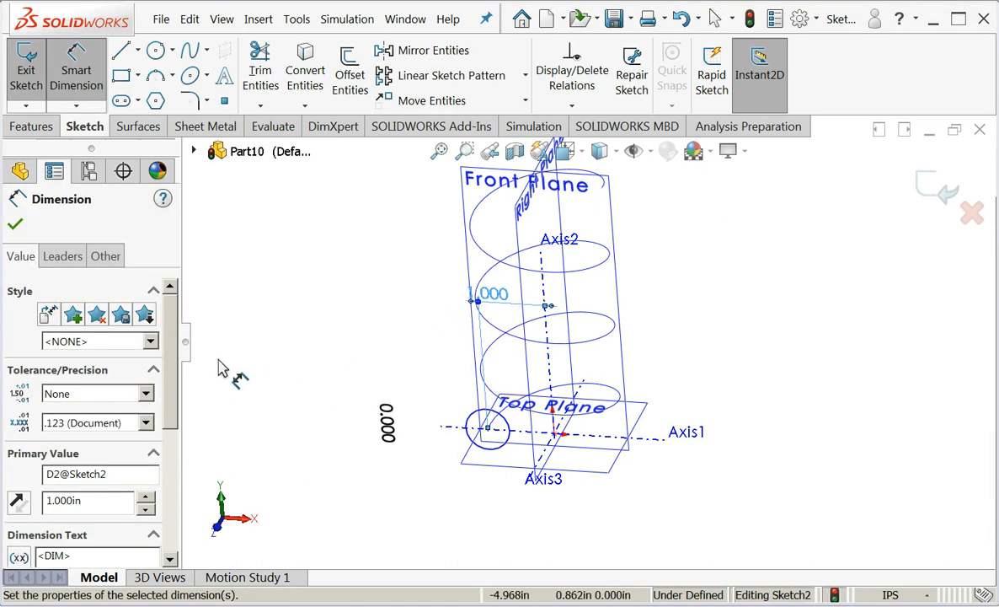
- Dimension the diameter of the small profile circle at the helix start as 0.1 in
{"action": "left_click", "coordinate": [76, 66]}
{"action": "left_click", "coordinate": [470, 424]}
{"action": "left_click", "coordinate": [383, 362]}
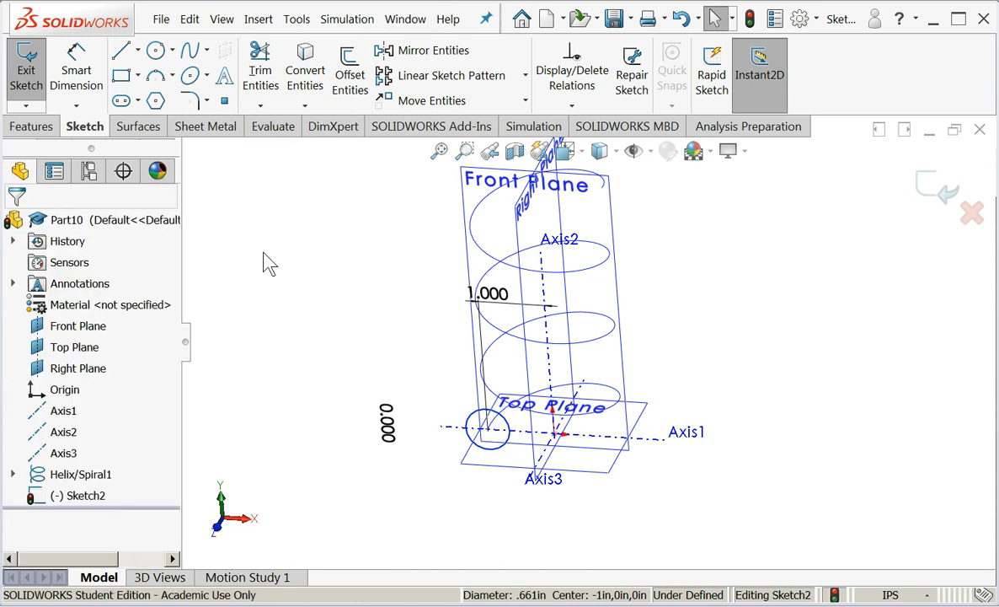
{"action": "left_click", "coordinate": [85, 76]}
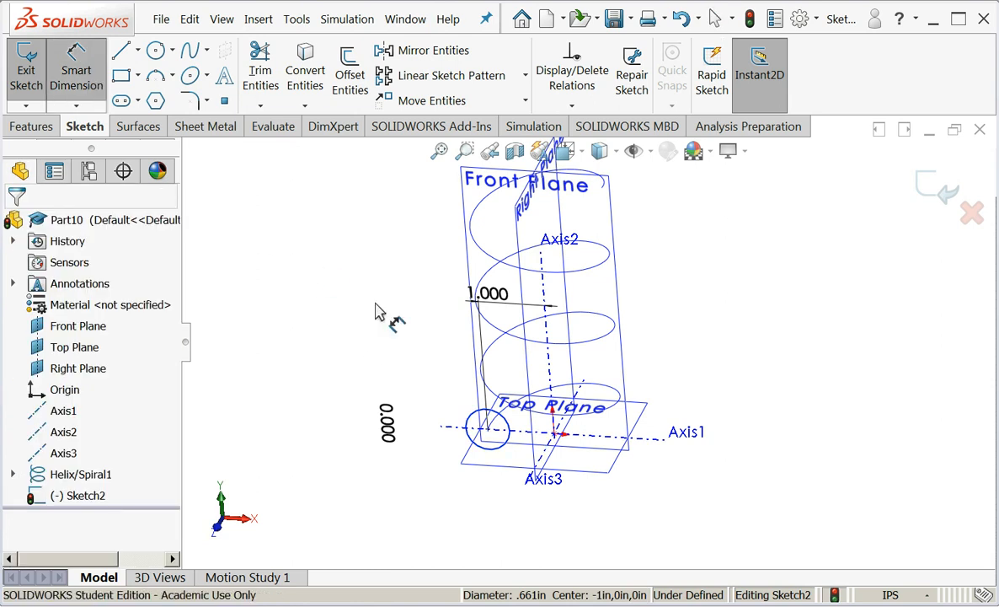
{"action": "left_click", "coordinate": [473, 419]}
{"action": "left_click", "coordinate": [413, 373]}
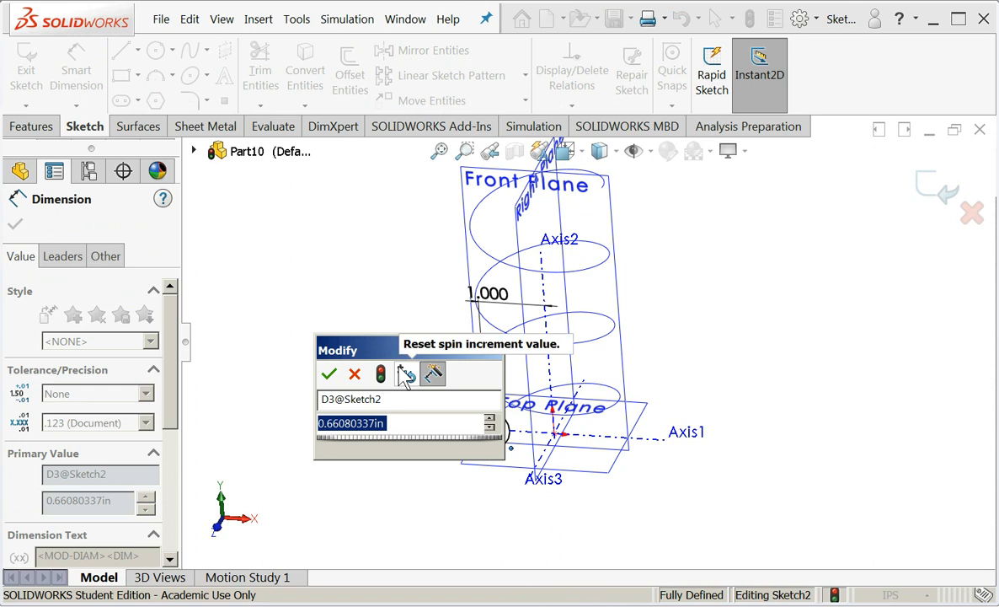
{"action": "type", "text": ".0"}
{"action": "key", "text": "BackSpace"}
{"action": "type", "text": "1"}
{"action": "key", "text": "Return"}
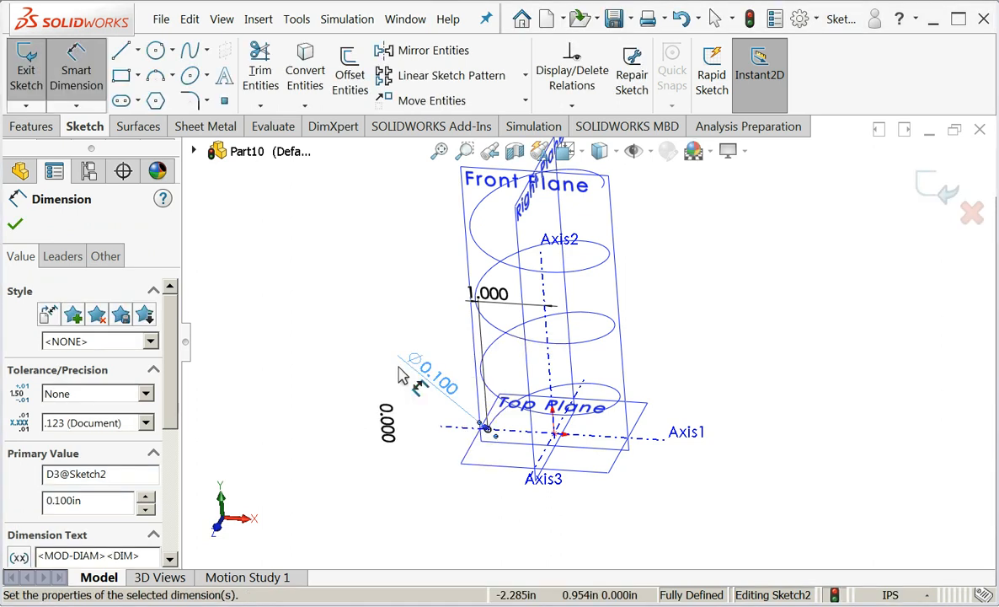
{"action": "left_click", "coordinate": [14, 223]}
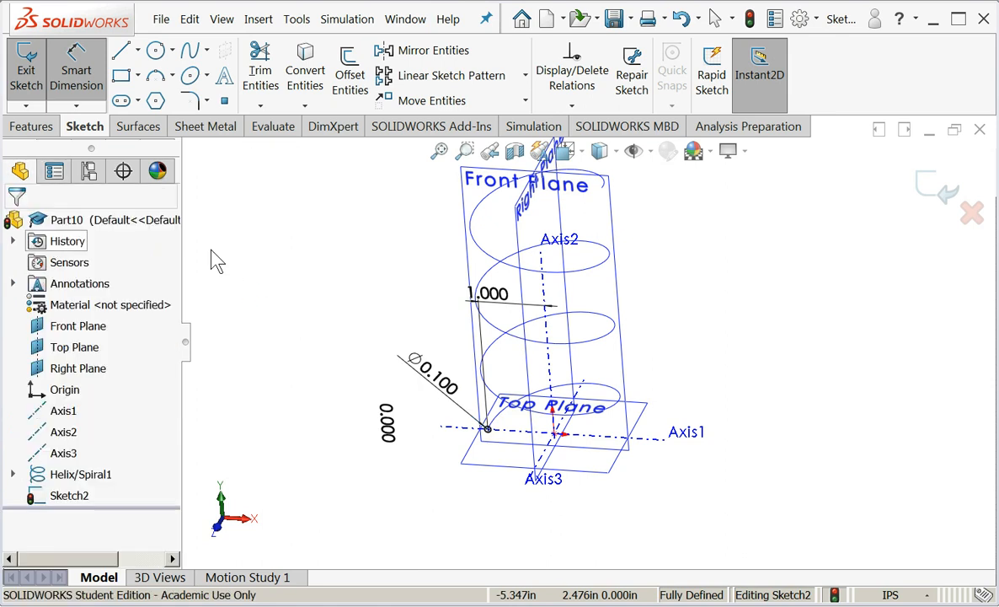
- Finish and exit the circular profile sketch on the Front Plane
{"action": "scroll", "coordinate": [669, 401], "scroll_direction": "down", "scroll_amount": 2}
{"action": "scroll", "coordinate": [669, 397], "scroll_direction": "up", "scroll_amount": 4}
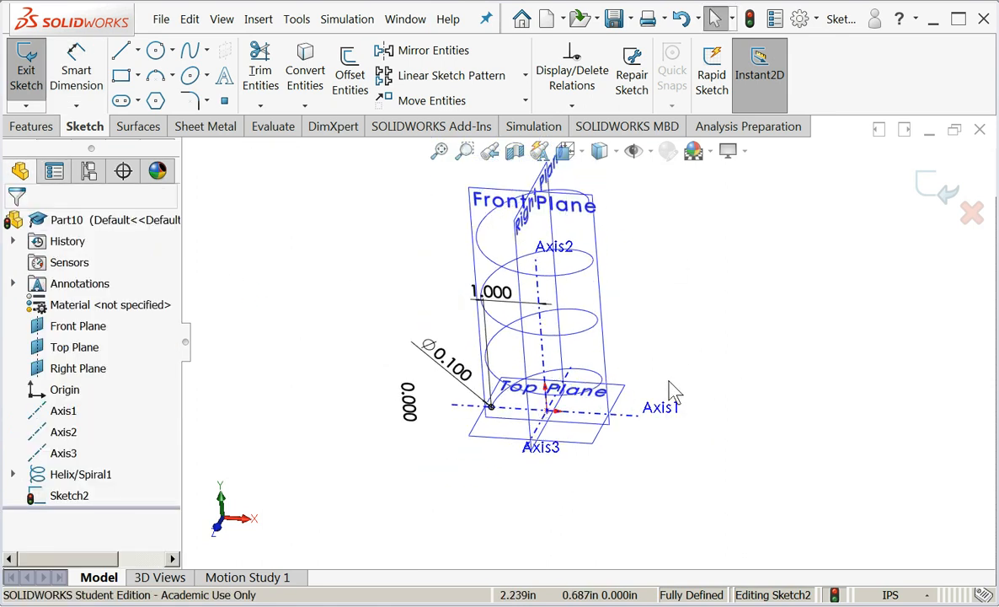
{"action": "scroll", "coordinate": [673, 276], "scroll_direction": "down", "scroll_amount": 2}
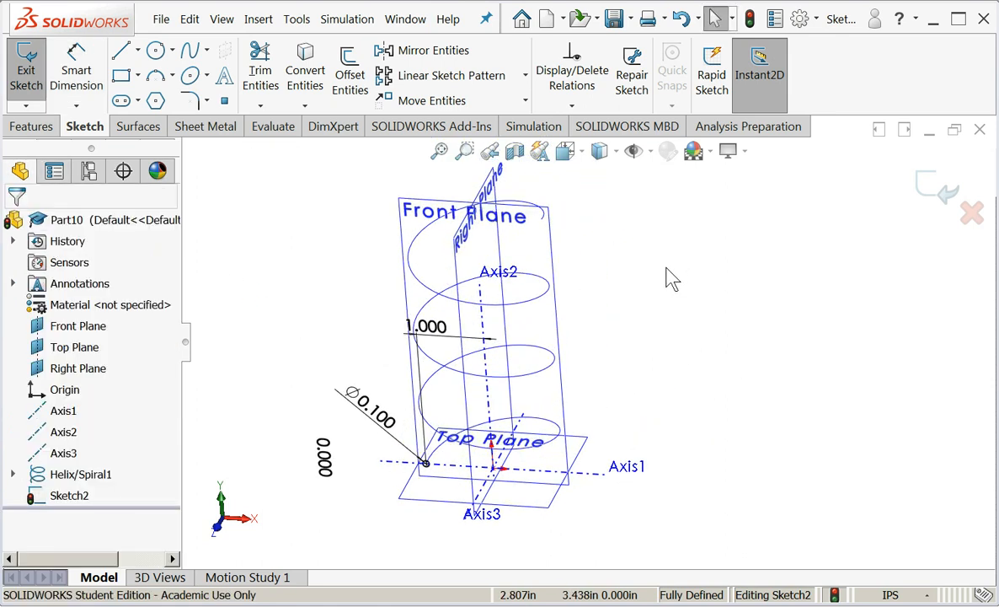
{"action": "left_click", "coordinate": [27, 68]}
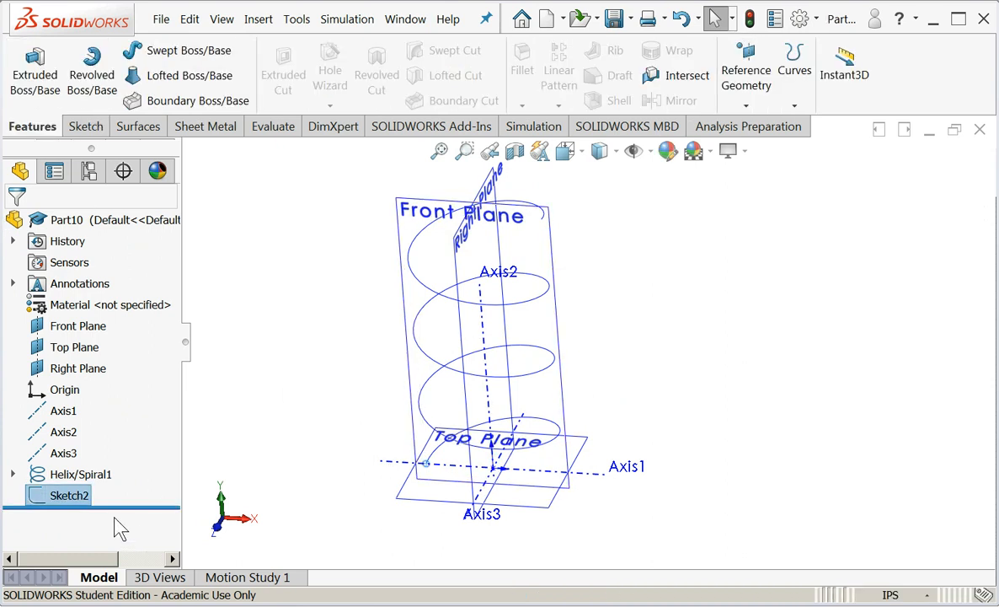
- Set up a Swept Boss with the circle Sketch2 as its profile and Helix/Spiral1 as its path
{"action": "left_click", "coordinate": [13, 475]}
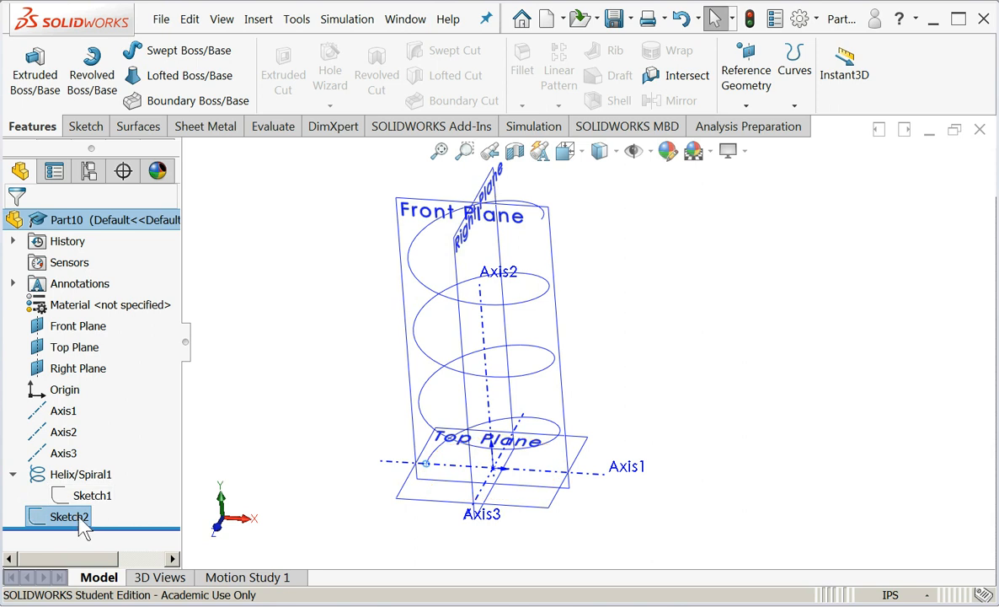
{"action": "mouse_move", "coordinate": [93, 482]}
{"action": "left_click", "coordinate": [177, 54]}
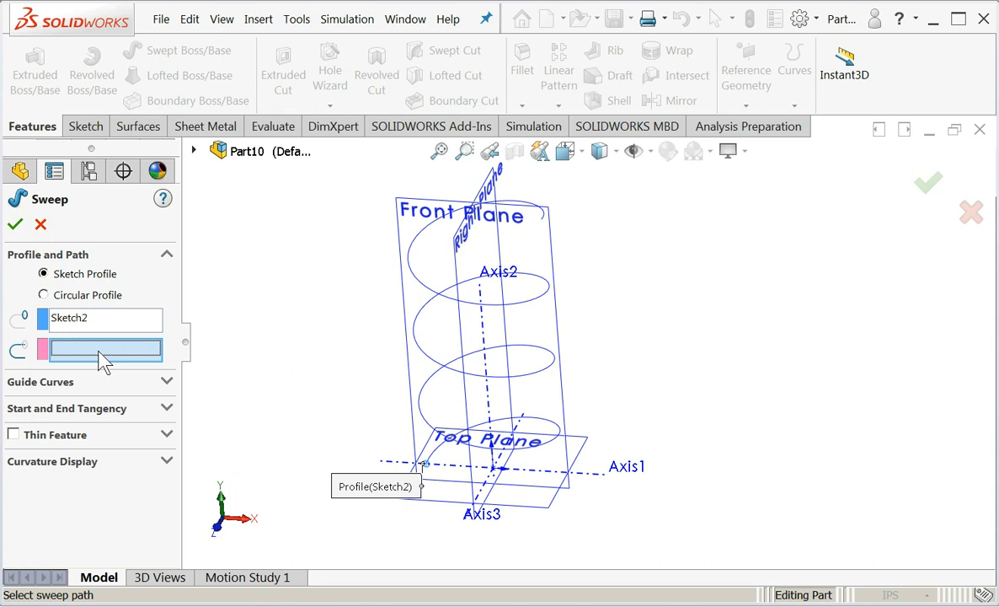
{"action": "left_click", "coordinate": [440, 294]}
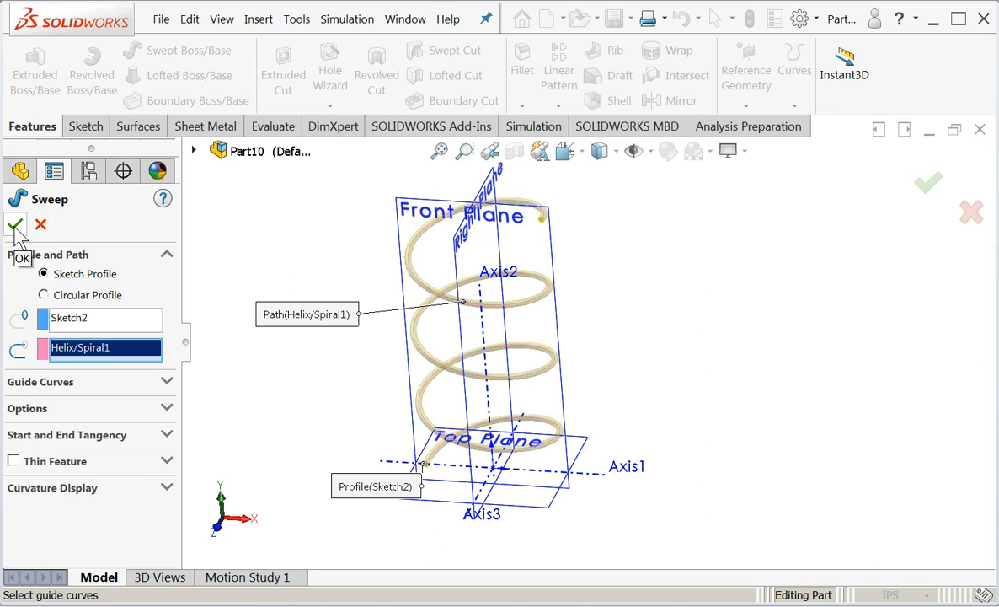
- Show the sweep's guide curve and start and end tangency options, and complete the coil spring sweep
{"action": "left_click", "coordinate": [166, 383]}
{"action": "scroll", "coordinate": [173, 396], "scroll_direction": "down", "scroll_amount": 3}
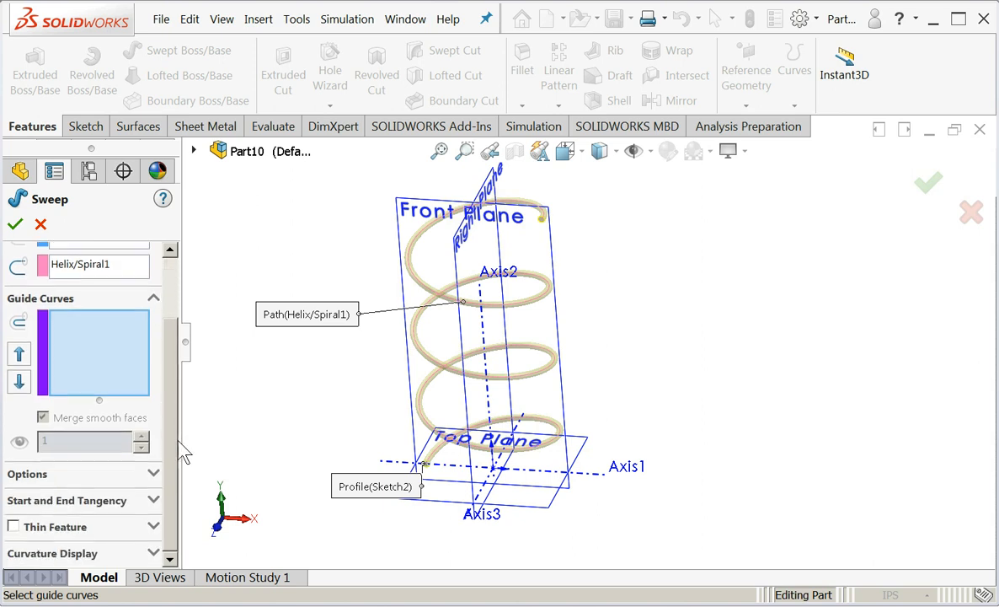
{"action": "left_click", "coordinate": [152, 503]}
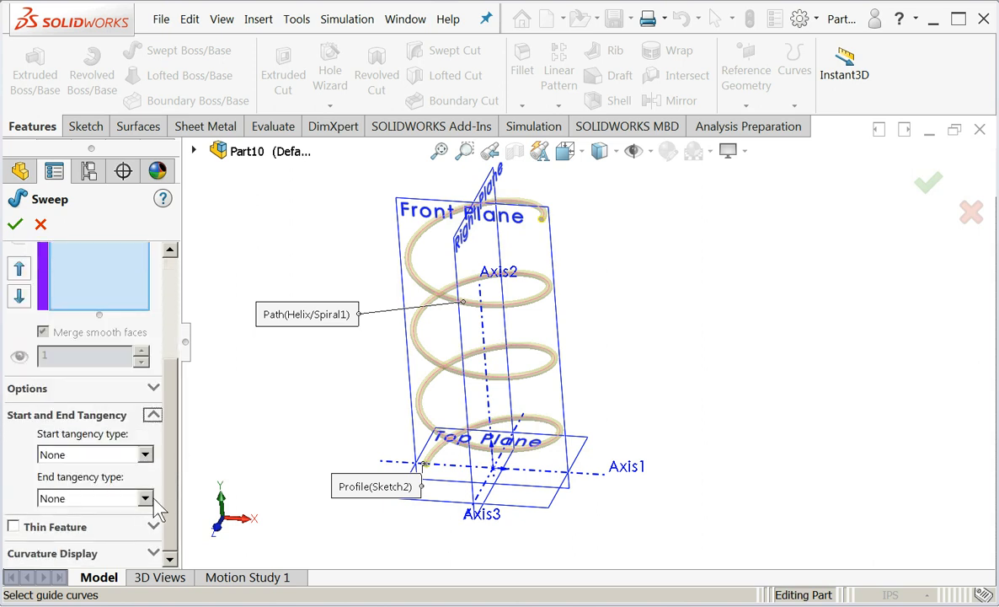
{"action": "left_click_drag", "start_coordinate": [166, 495], "coordinate": [196, 374]}
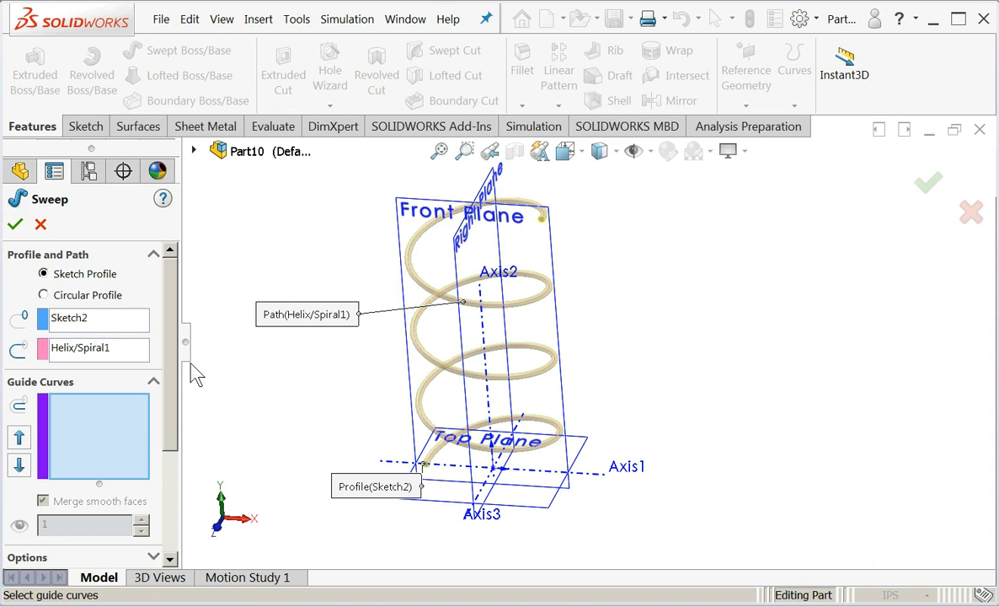
{"action": "left_click", "coordinate": [15, 223]}
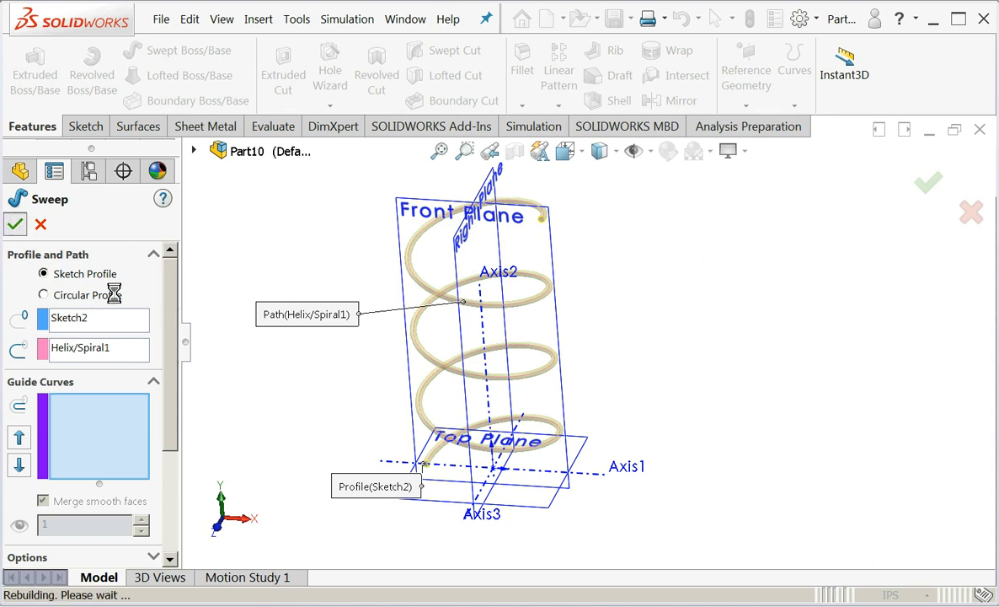
{"action": "middle_click_drag", "start_coordinate": [304, 434], "coordinate": [282, 446]}
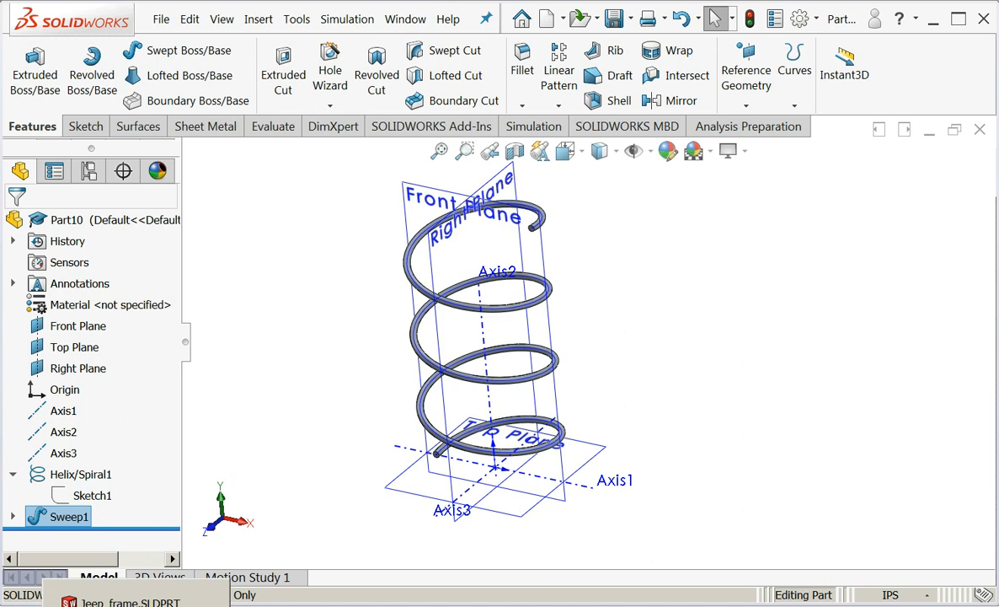
- Switch to the Jeep_frame part and examine its C-channel profile and the arched path sketch
{"action": "left_click", "coordinate": [195, 598]}
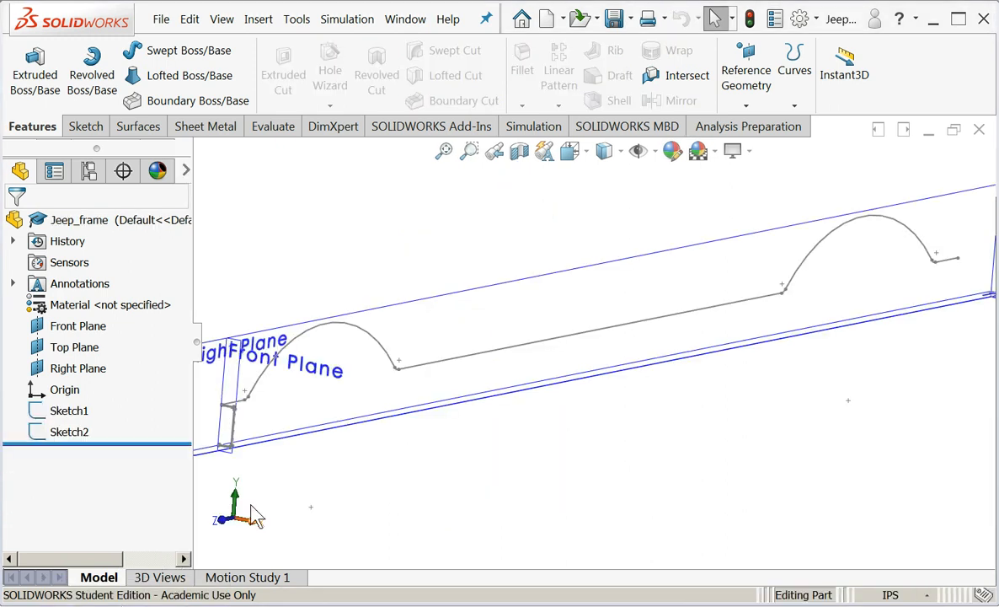
{"action": "mouse_move", "coordinate": [404, 477]}
{"action": "middle_mouse_down"}
{"action": "mouse_move", "coordinate": [424, 415]}
{"action": "mouse_move", "coordinate": [417, 475]}
{"action": "middle_mouse_up"}
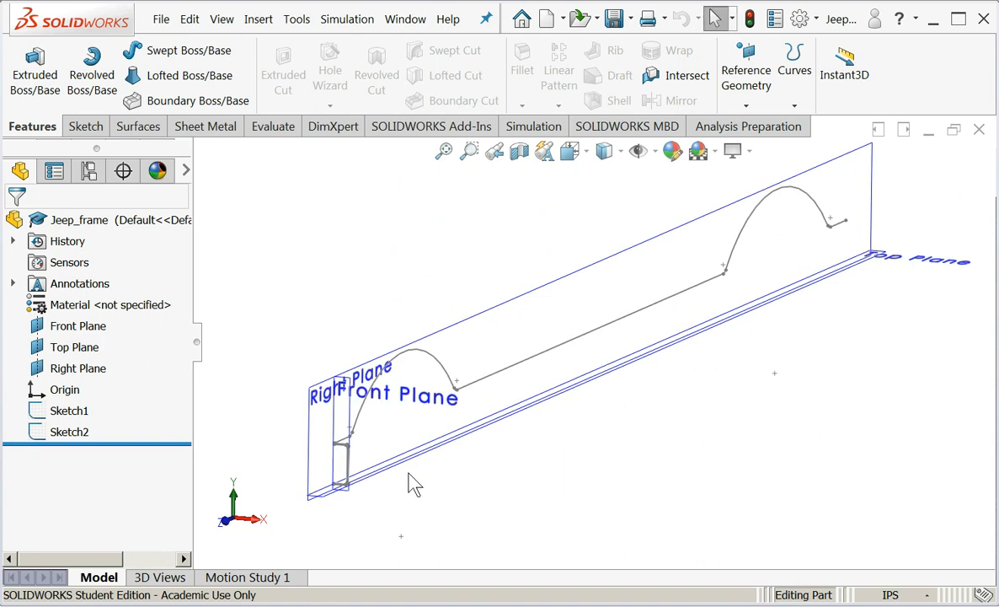
{"action": "scroll", "coordinate": [397, 462], "scroll_direction": "down", "scroll_amount": 2}
{"action": "scroll", "coordinate": [394, 458], "scroll_direction": "down", "scroll_amount": 1}
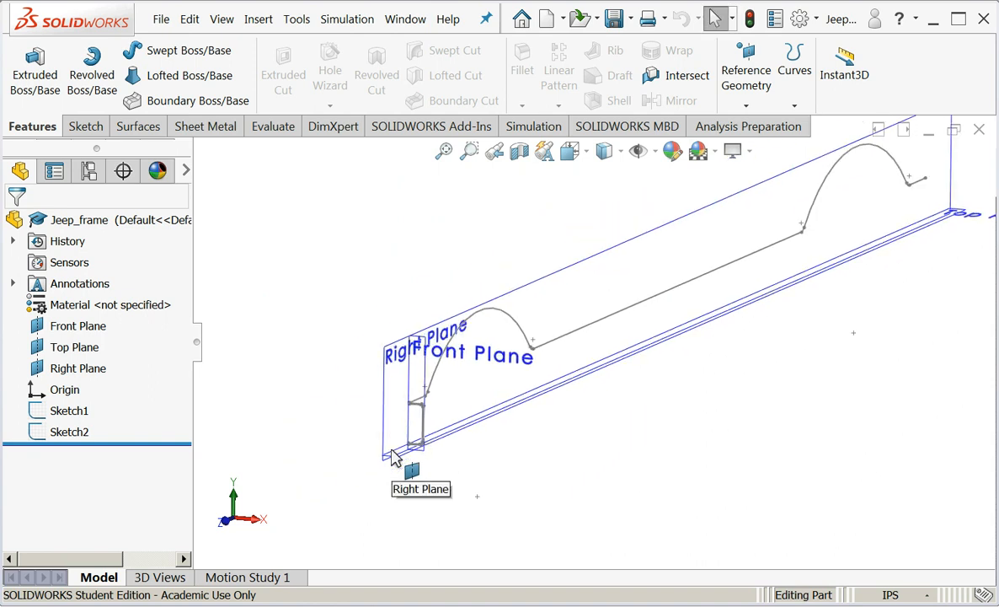
{"action": "scroll", "coordinate": [452, 429], "scroll_direction": "down", "scroll_amount": 2}
{"action": "scroll", "coordinate": [452, 428], "scroll_direction": "down", "scroll_amount": 2}
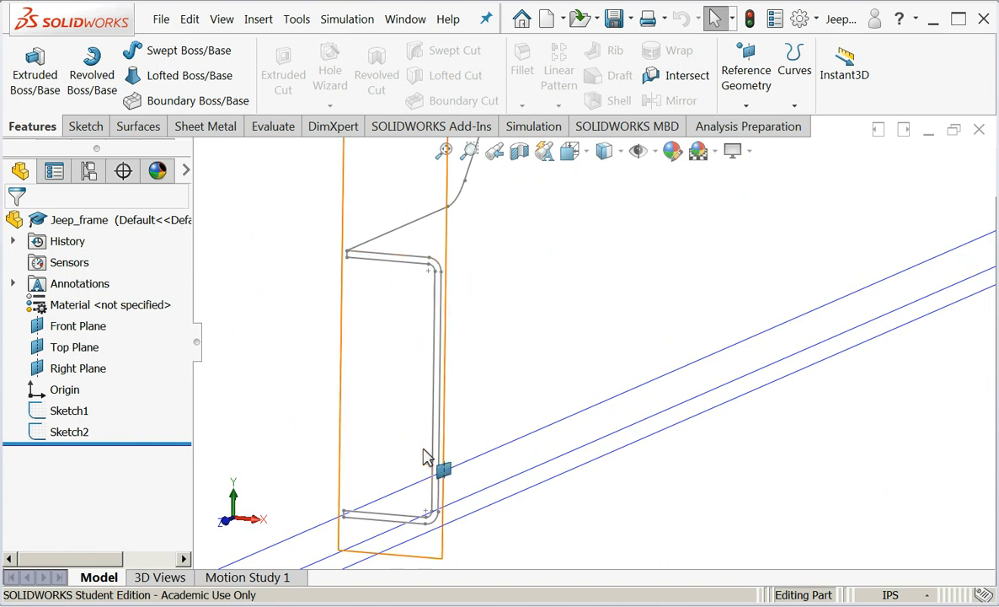
{"action": "scroll", "coordinate": [514, 420], "scroll_direction": "up", "scroll_amount": 5}
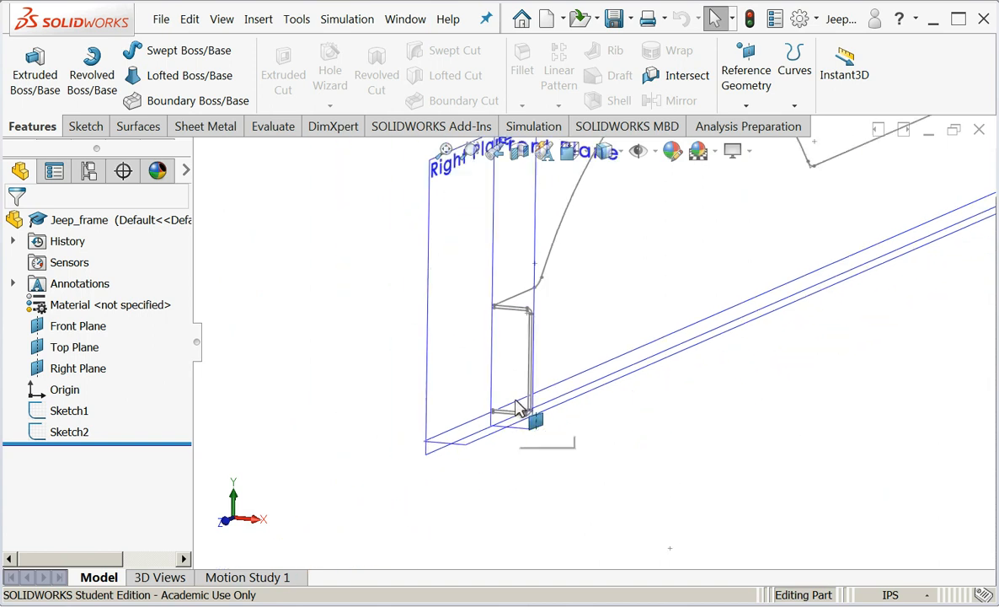
{"action": "scroll", "coordinate": [789, 288], "scroll_direction": "down", "scroll_amount": 2}
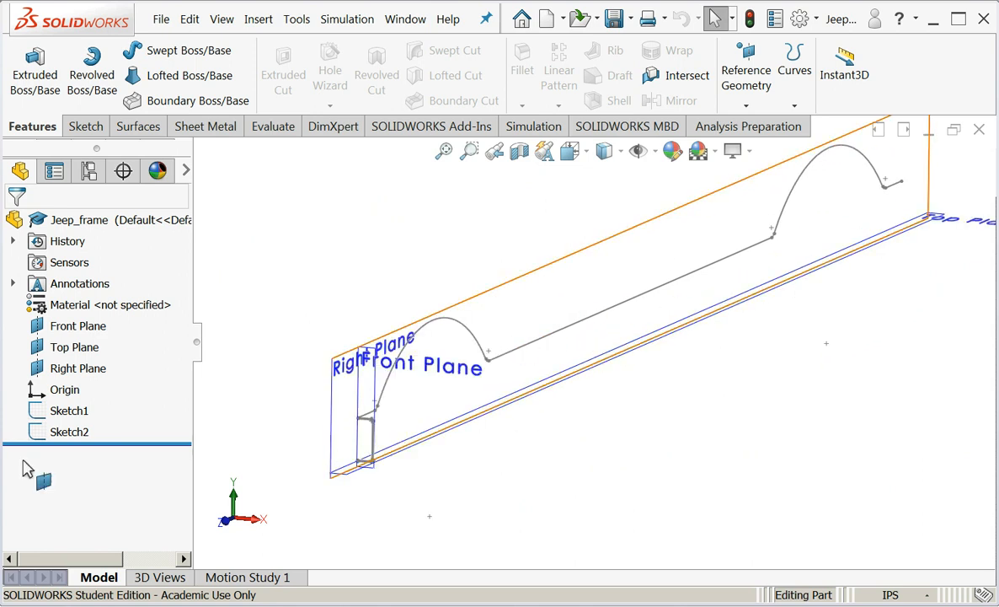
- Create a Swept Boss using the C-channel Sketch1 as the profile and the arched Sketch2 as the path
{"action": "left_click", "coordinate": [138, 51]}
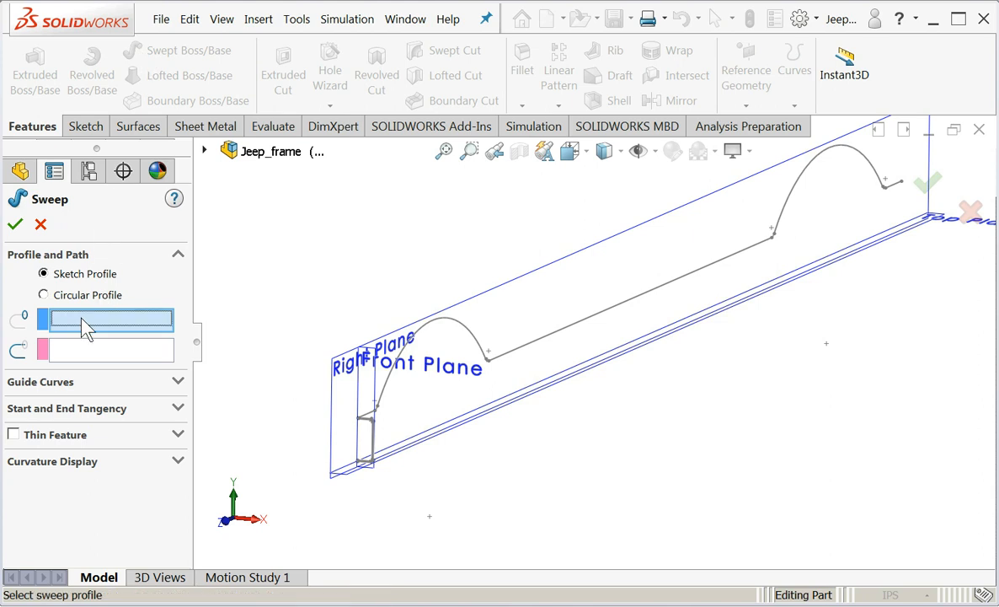
{"action": "left_click", "coordinate": [373, 457]}
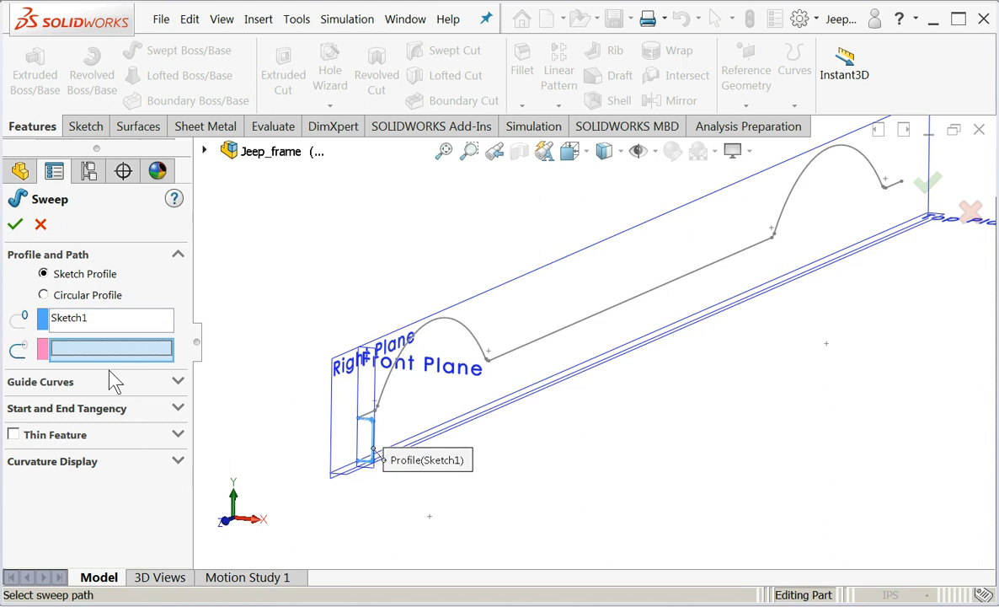
{"action": "left_click", "coordinate": [432, 332]}
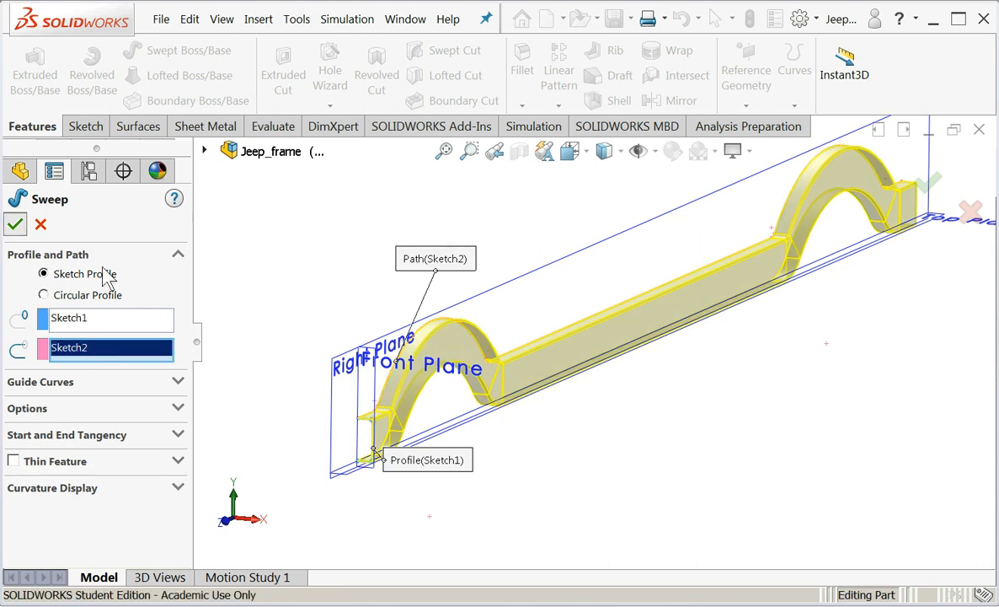
{"action": "left_click", "coordinate": [15, 225]}
{"action": "left_click", "coordinate": [234, 262]}
- Inspect the swept frame rail from both sides and undo the sweep
{"action": "middle_click_drag", "start_coordinate": [230, 287], "coordinate": [287, 299]}
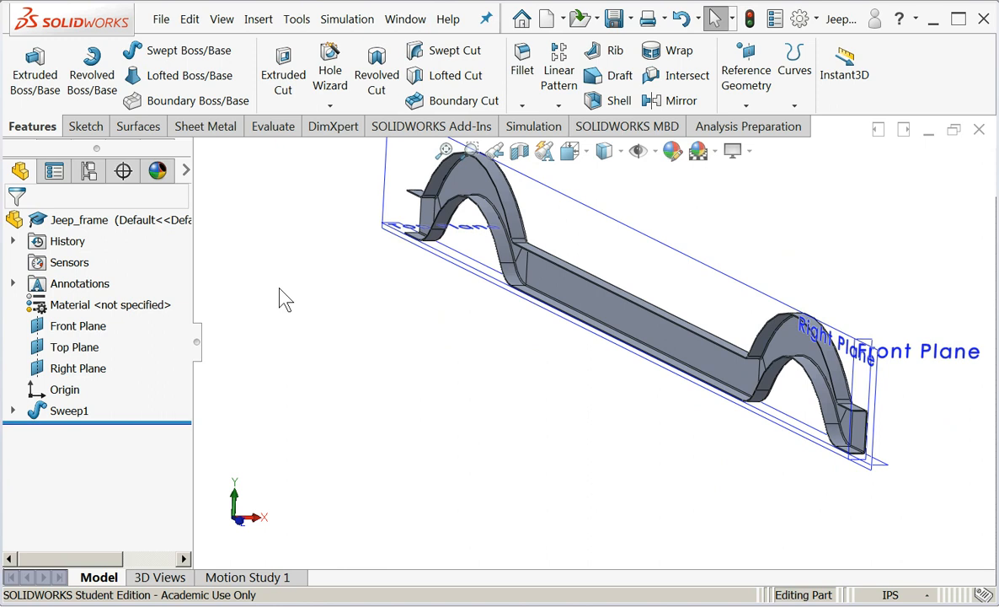
{"action": "middle_click_drag", "start_coordinate": [493, 388], "coordinate": [447, 382]}
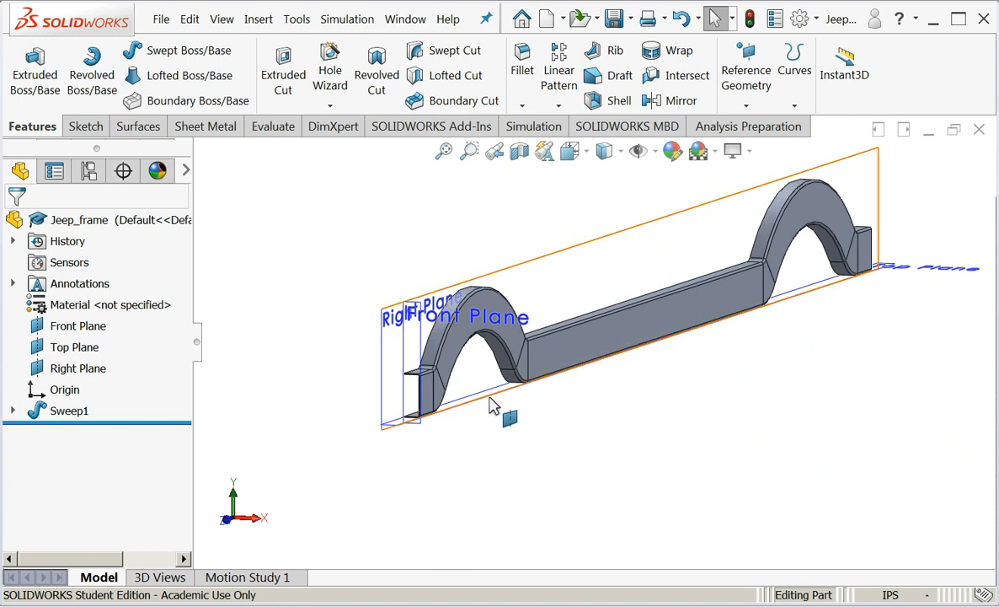
{"action": "scroll", "coordinate": [510, 389], "scroll_direction": "down", "scroll_amount": 3}
{"action": "scroll", "coordinate": [508, 384], "scroll_direction": "up", "scroll_amount": 4}
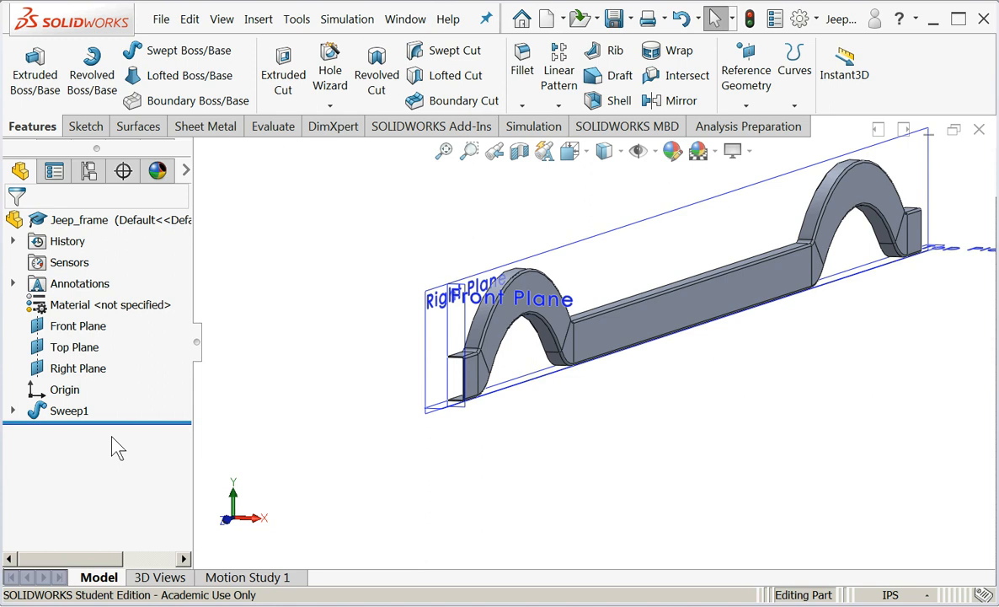
{"action": "key", "text": "ctrl+z"}
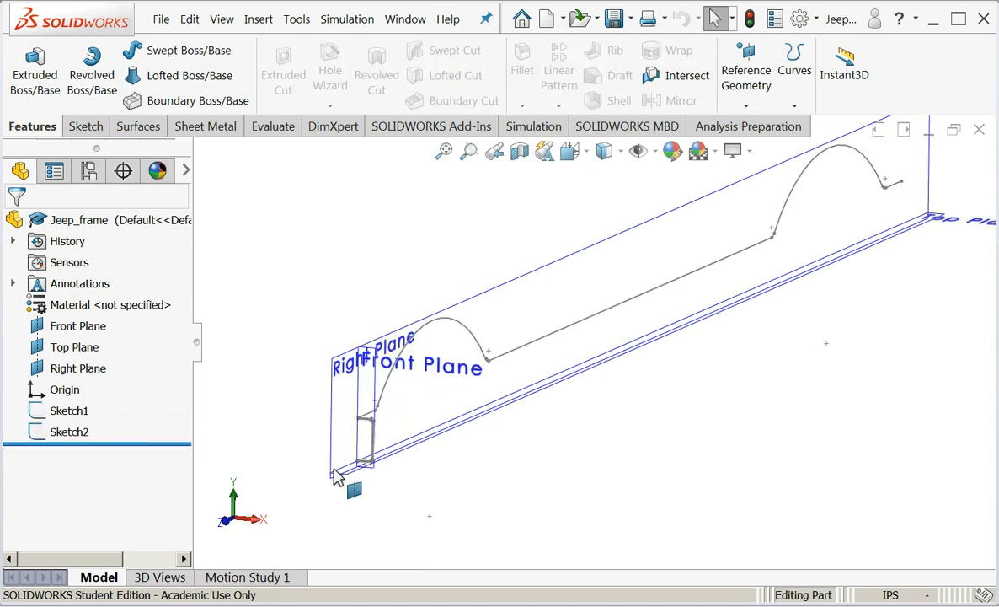
- Examine where the C-channel profile meets the start of the path, and view the whole frame layout
{"action": "scroll", "coordinate": [422, 426], "scroll_direction": "down", "scroll_amount": 4}
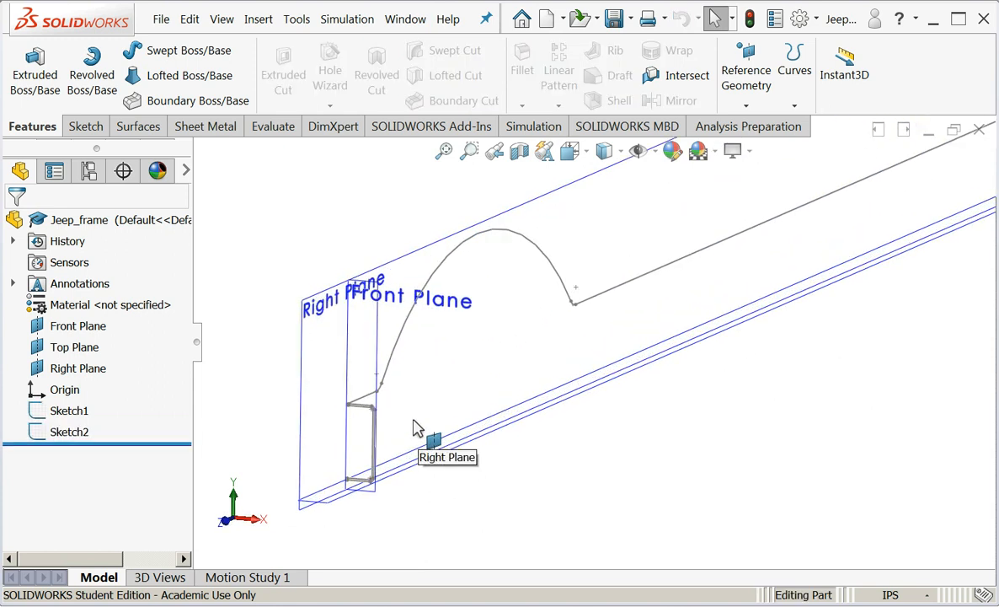
{"action": "scroll", "coordinate": [414, 427], "scroll_direction": "down", "scroll_amount": 2}
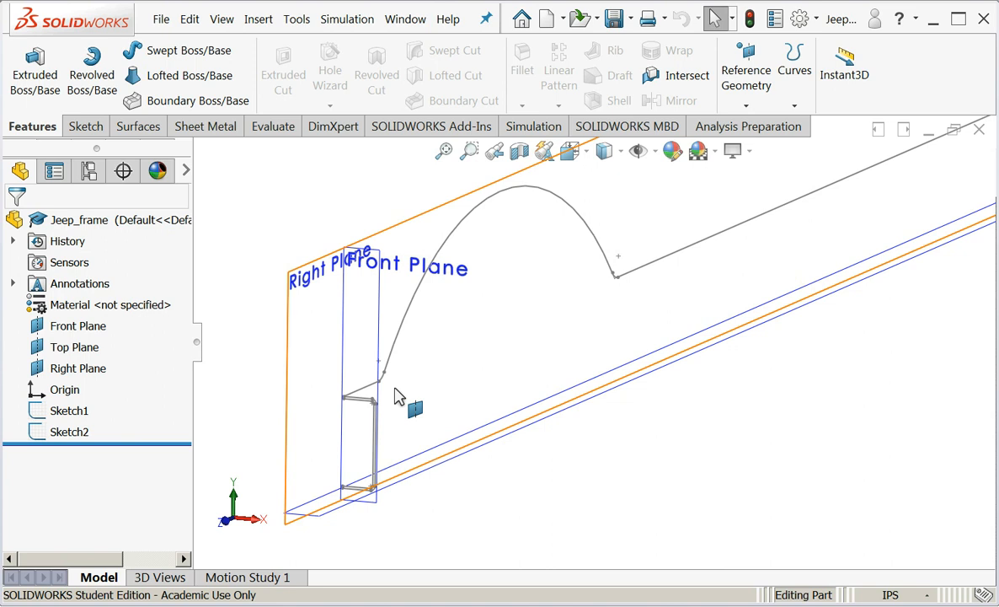
{"action": "scroll", "coordinate": [398, 396], "scroll_direction": "down", "scroll_amount": 3}
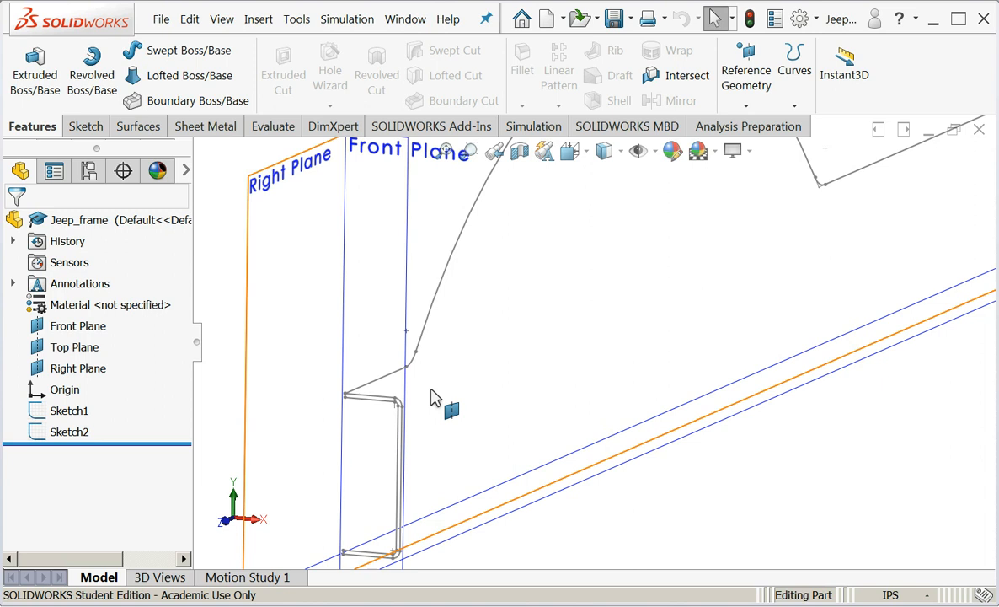
{"action": "scroll", "coordinate": [428, 400], "scroll_direction": "up", "scroll_amount": 4}
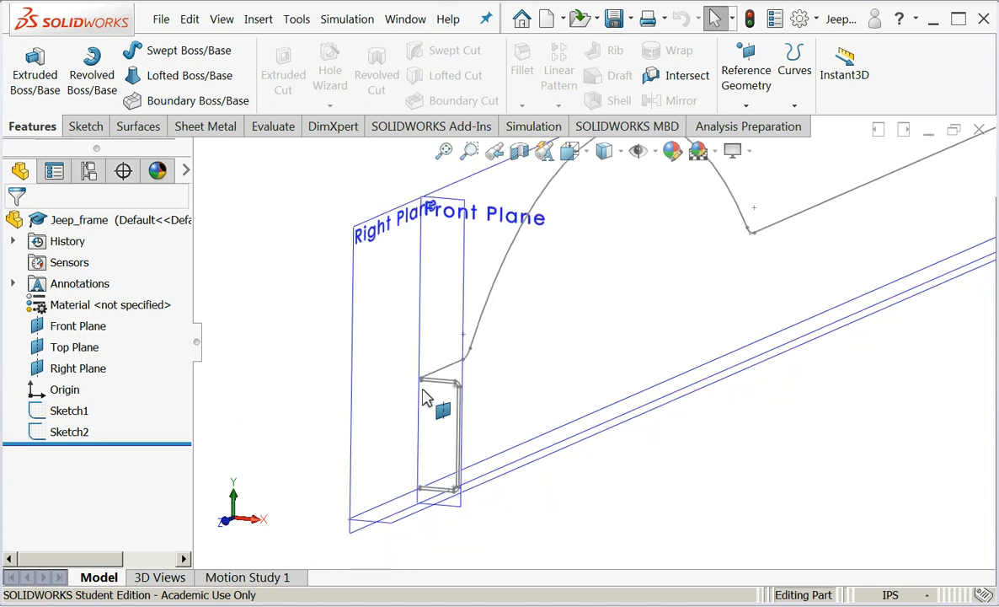
{"action": "scroll", "coordinate": [641, 333], "scroll_direction": "up", "scroll_amount": 2}
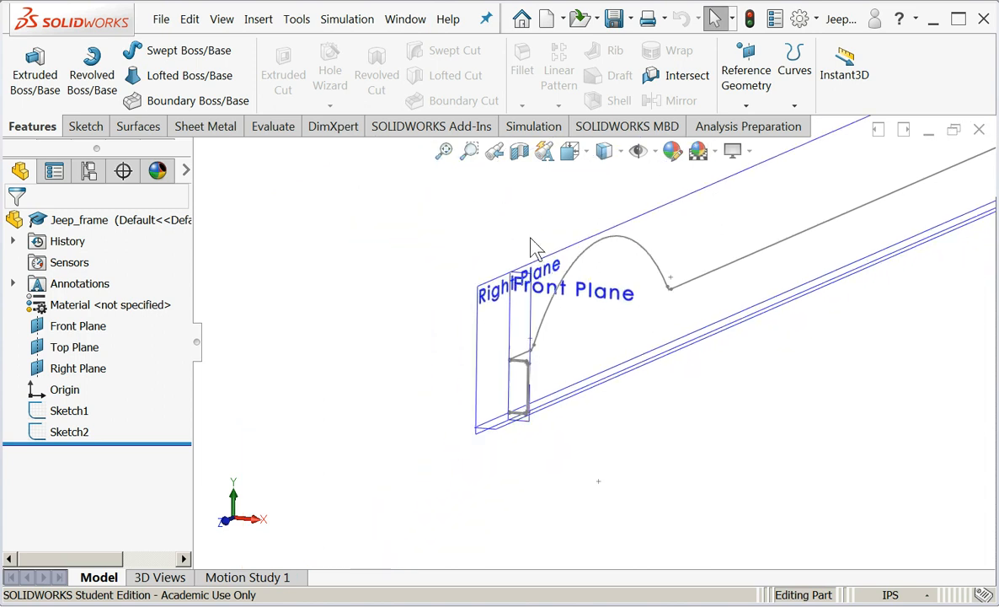
{"action": "left_click", "coordinate": [445, 152]}
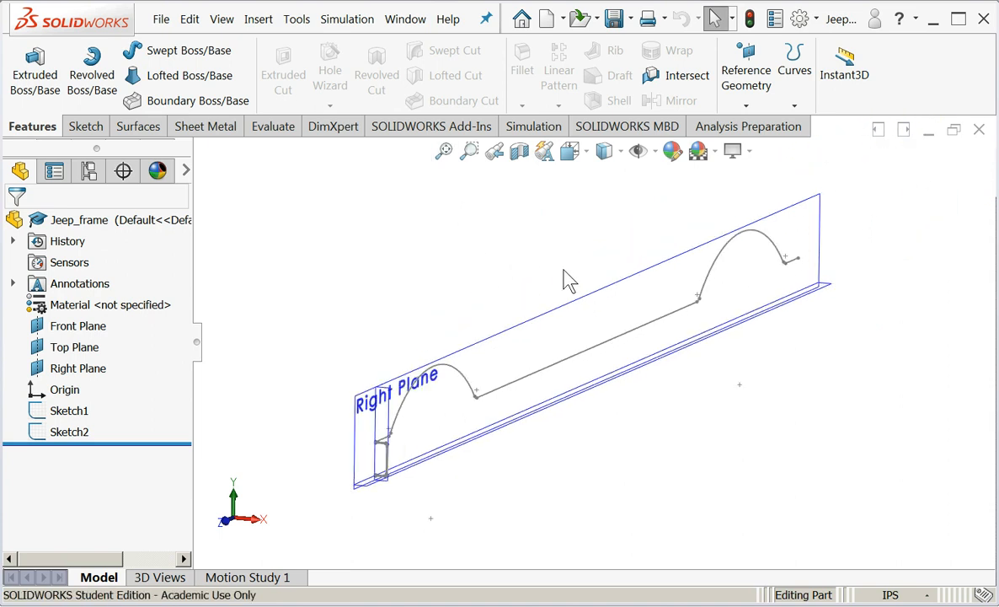